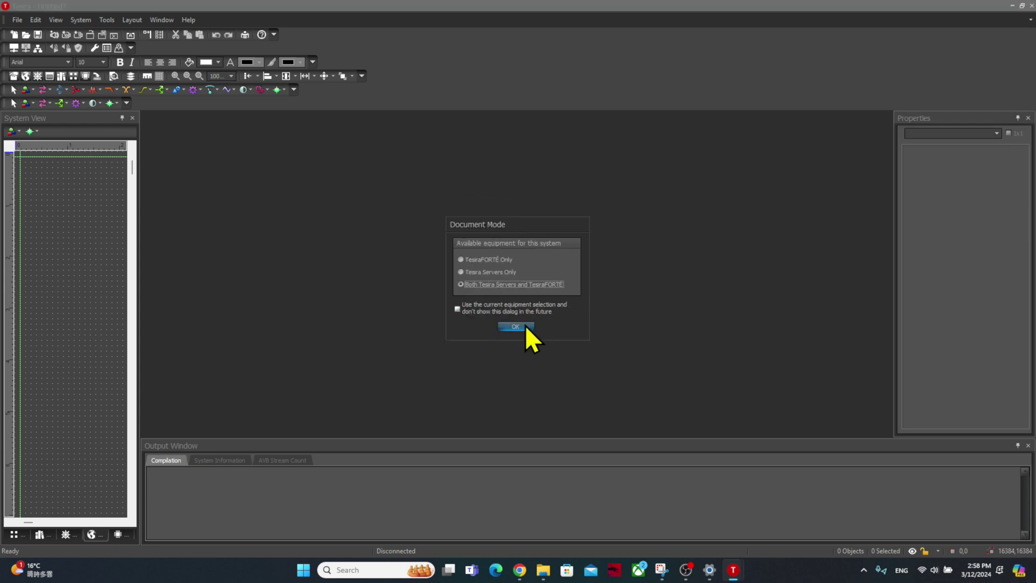
- Confirm the equipment type, then connect to system 05478520 and log in with the admin credentials
click(522, 326)
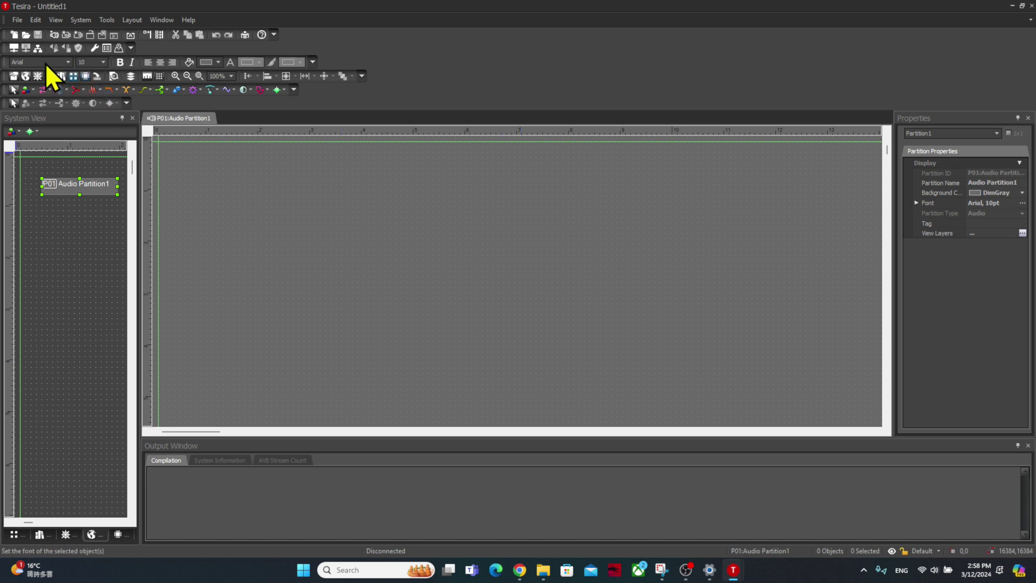
click(13, 49)
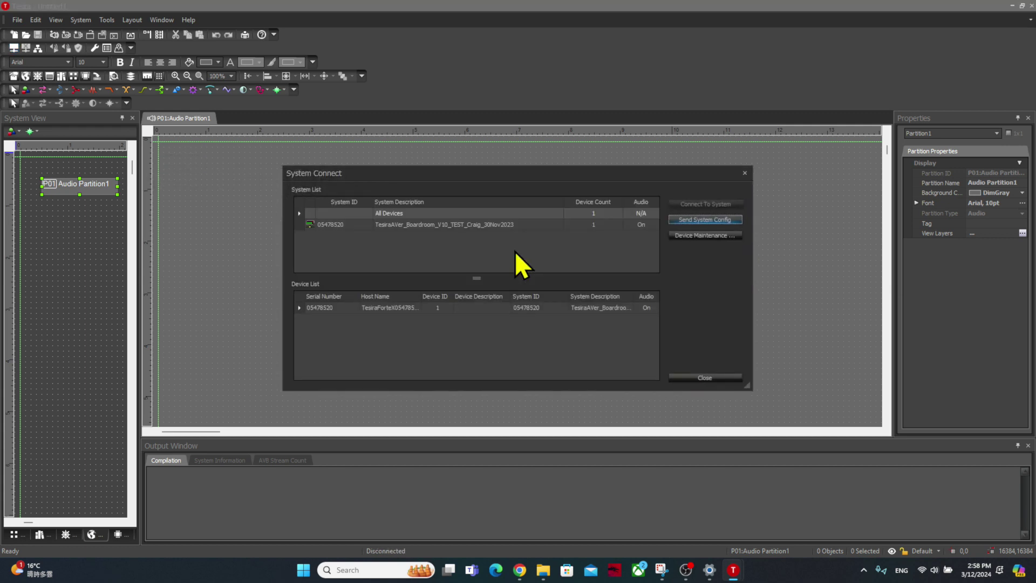
click(455, 226)
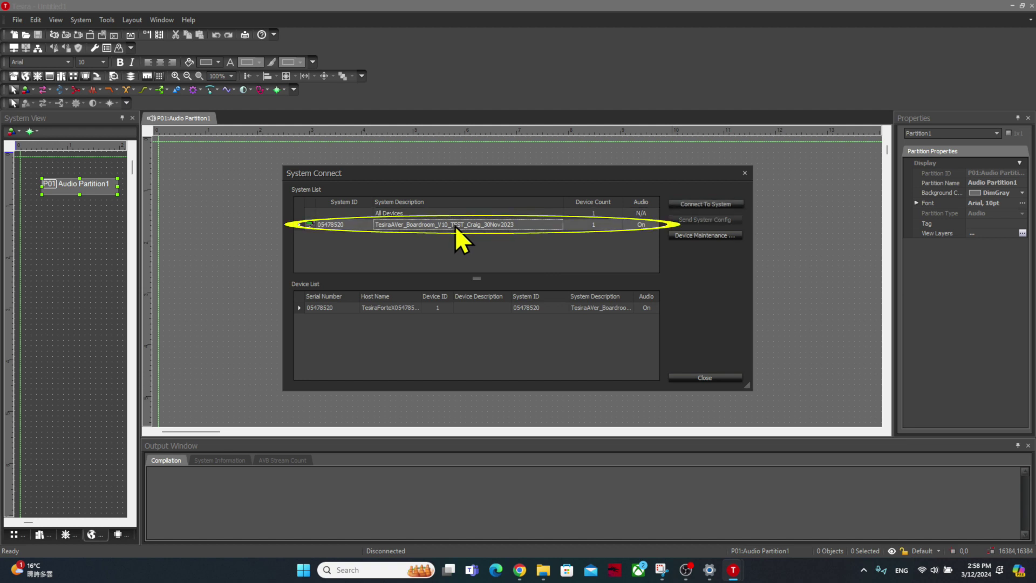
click(714, 203)
text(admin)
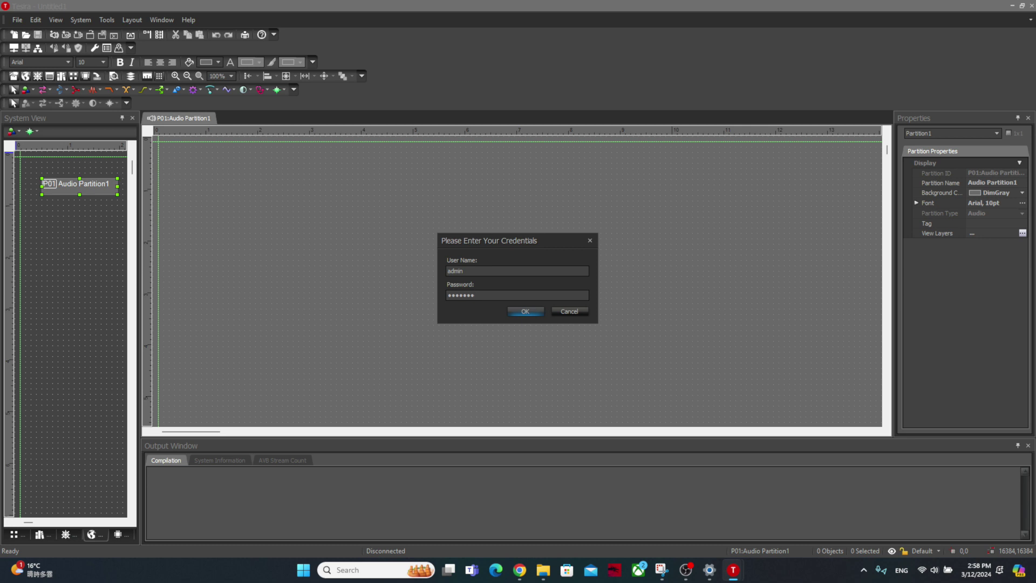
key(Return)
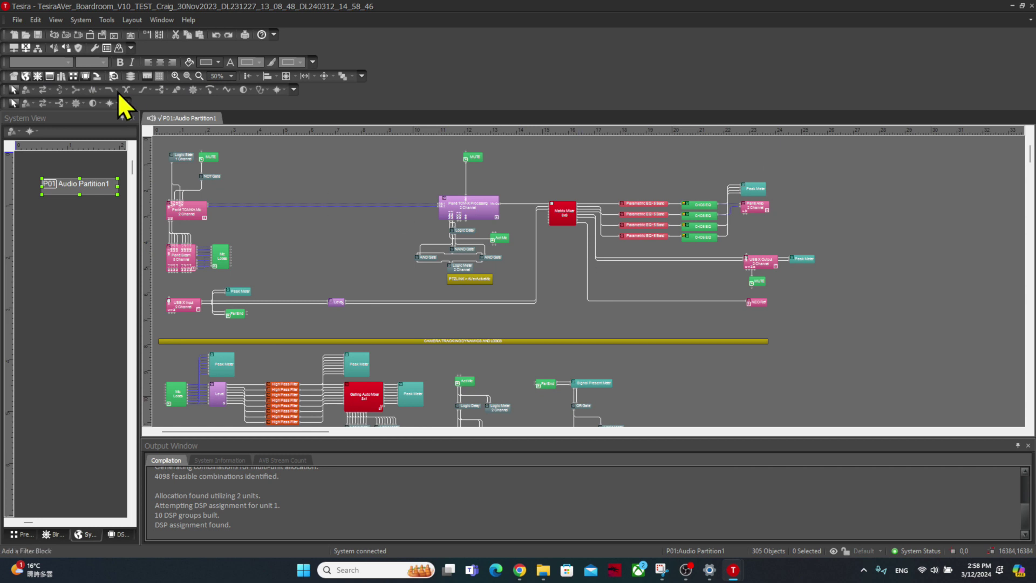
- Disconnect and open TesiraAVer_Boardroom_V10 from KING (E:) > biamp without saving the current design
click(25, 47)
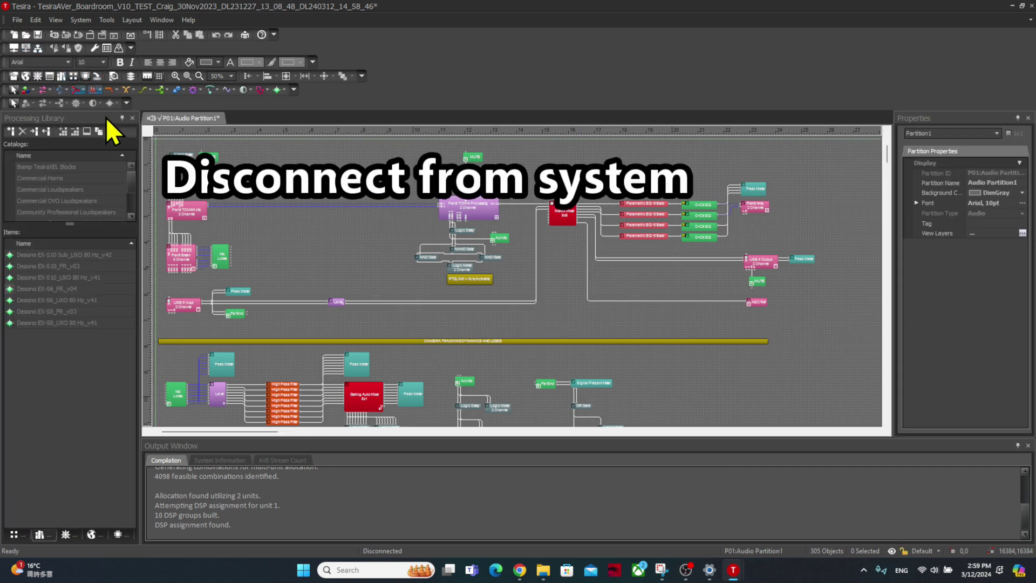
click(25, 37)
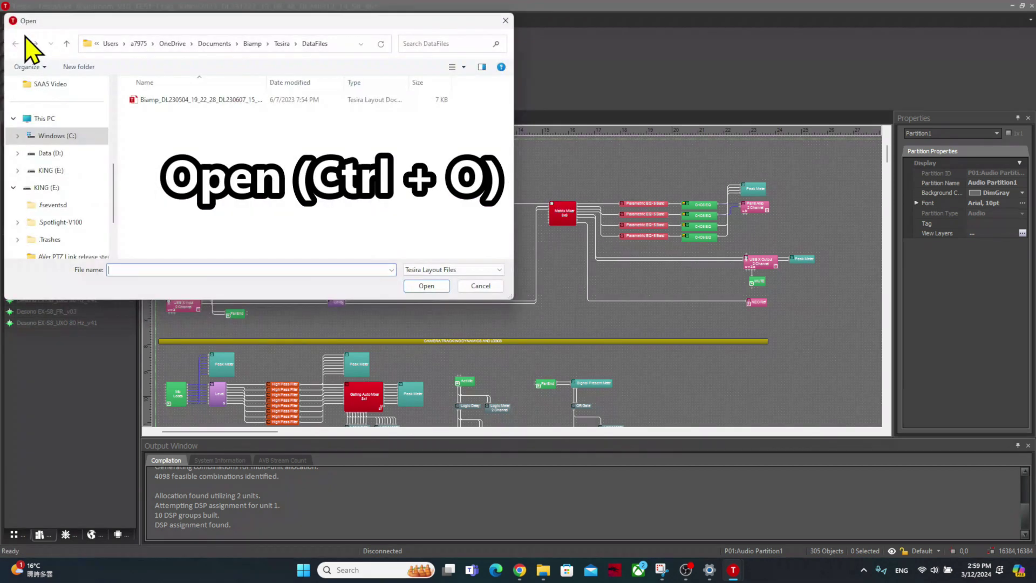
click(61, 171)
double_click(146, 167)
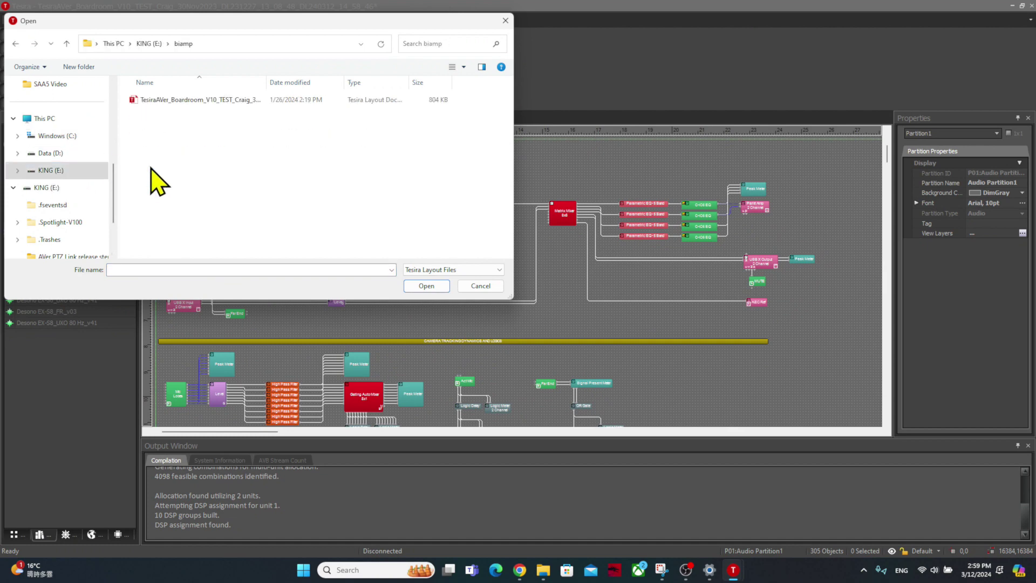
drag(266, 81, 338, 81)
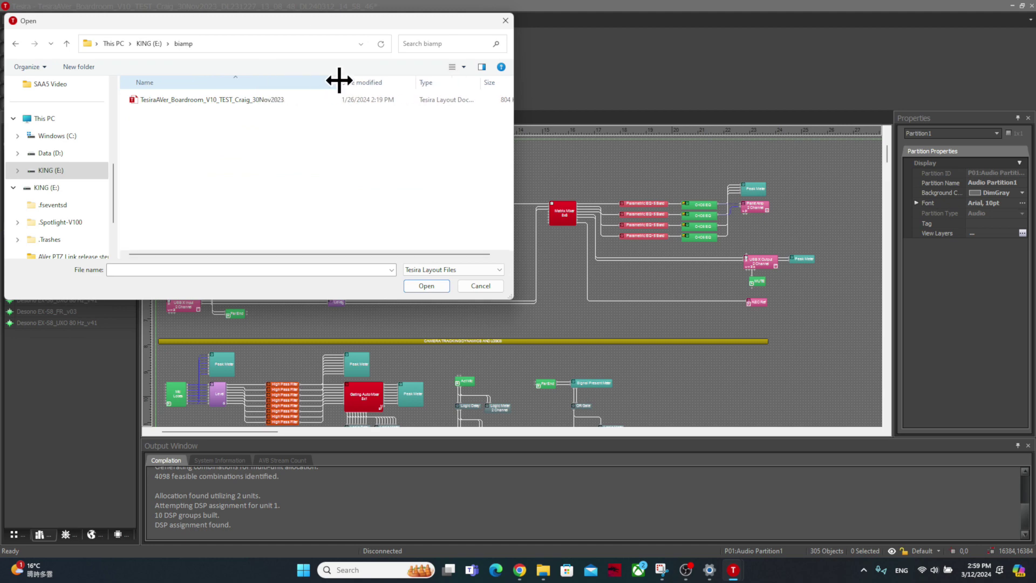
click(264, 101)
double_click(264, 101)
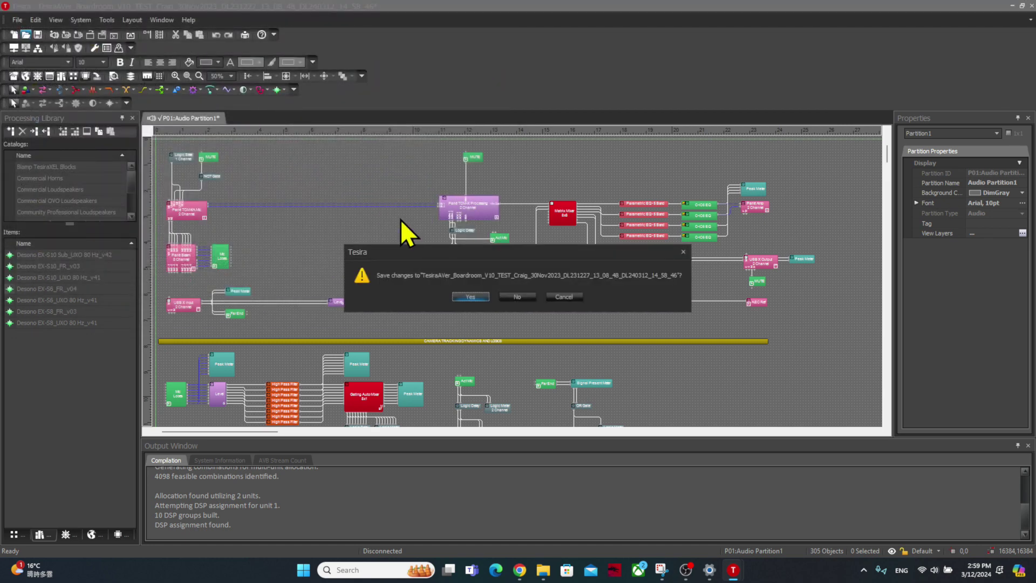
click(518, 296)
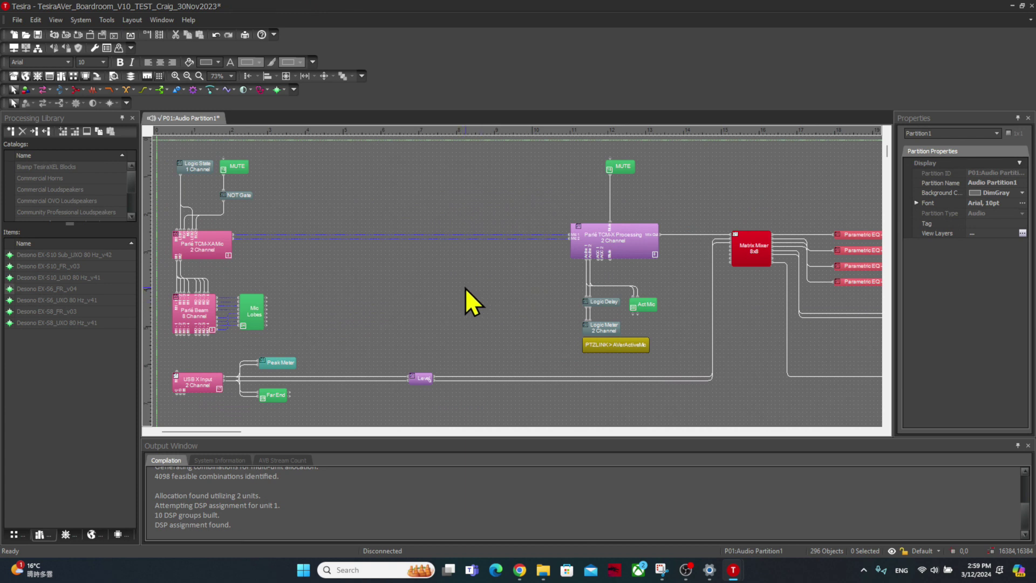
- Check that the Parlé TCM-XA Mic's DSP Properties show Instance Tag AVerParleMic1
click(205, 244)
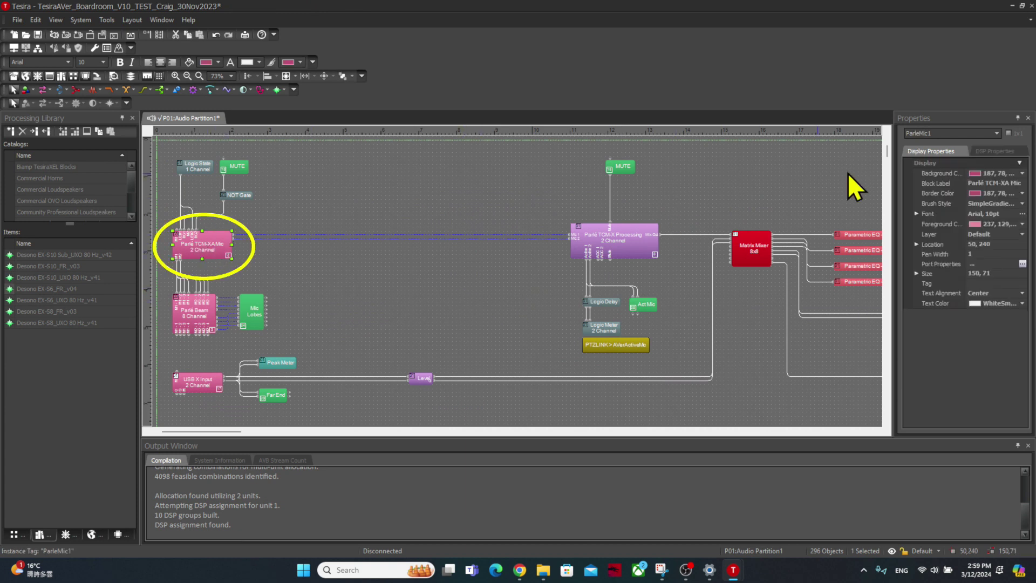
drag(893, 183, 862, 181)
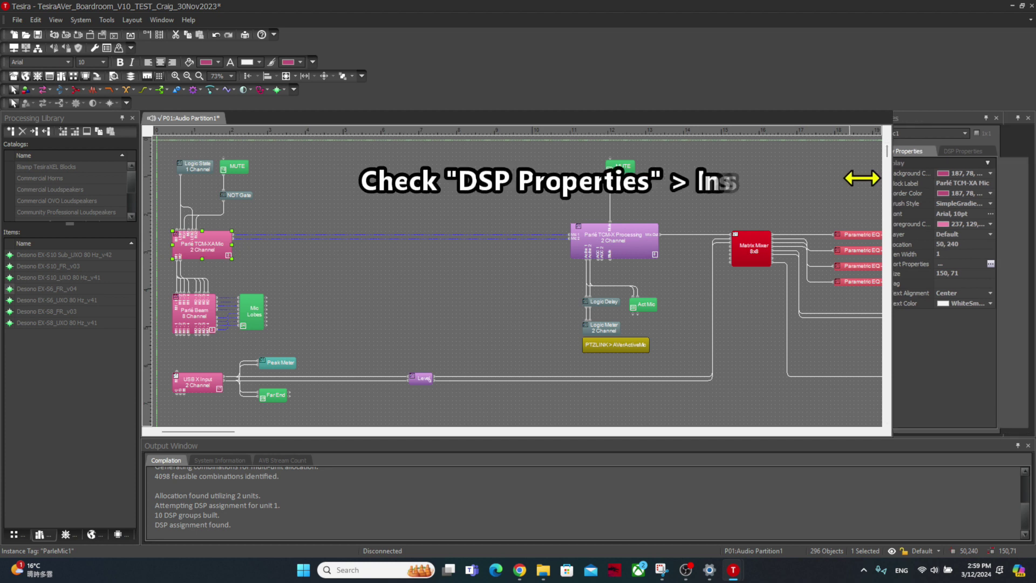
click(975, 150)
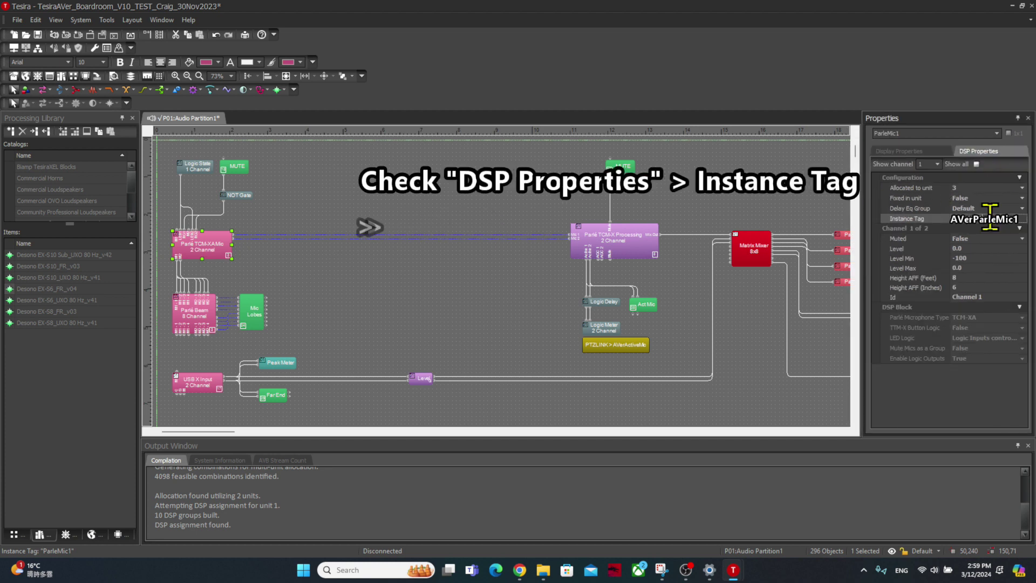
click(931, 218)
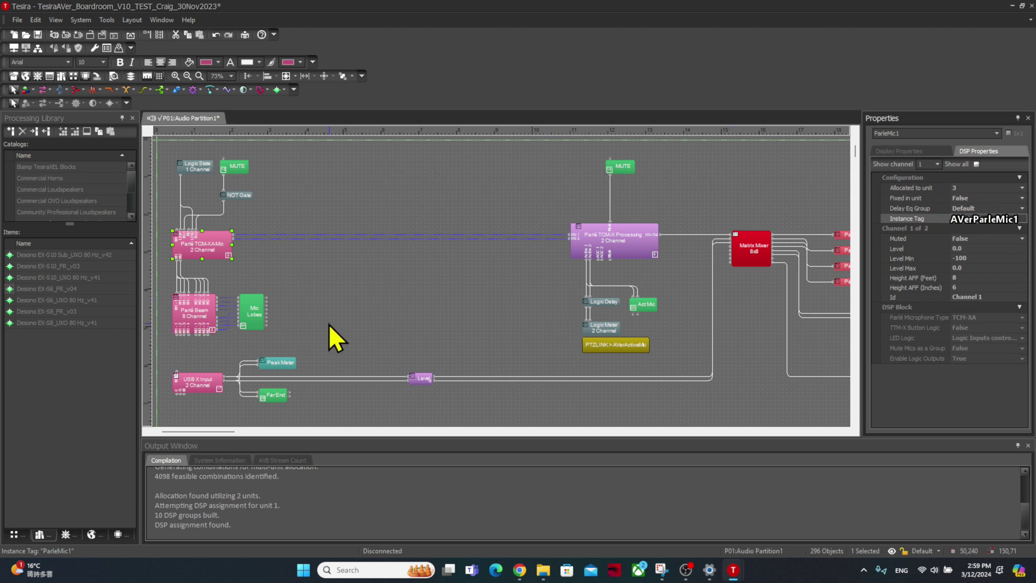
- Check the 2-channel Logic Meter is tagged AVerActiveMic and the 8-channel meter AVerMeter1
click(615, 330)
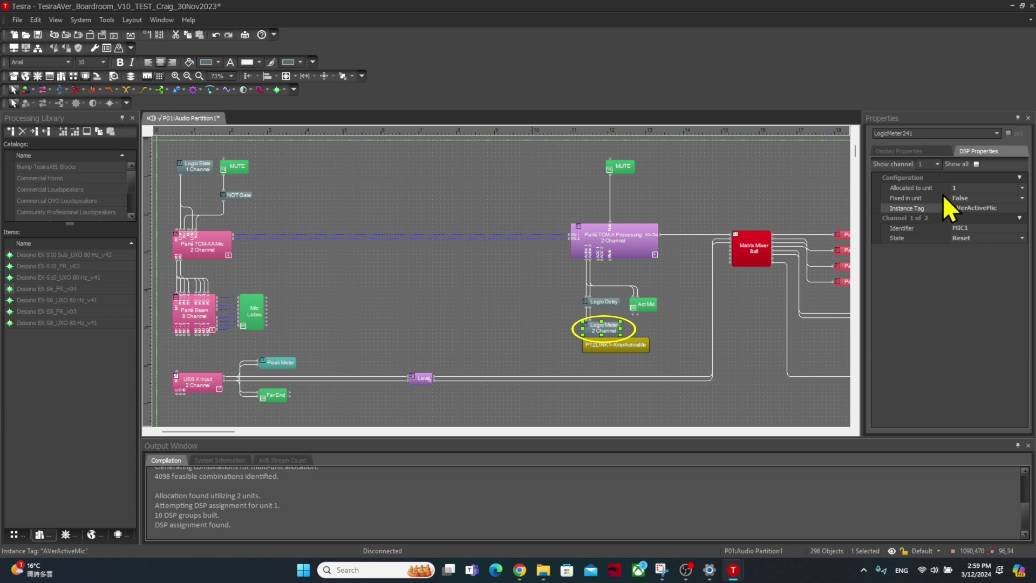
click(987, 207)
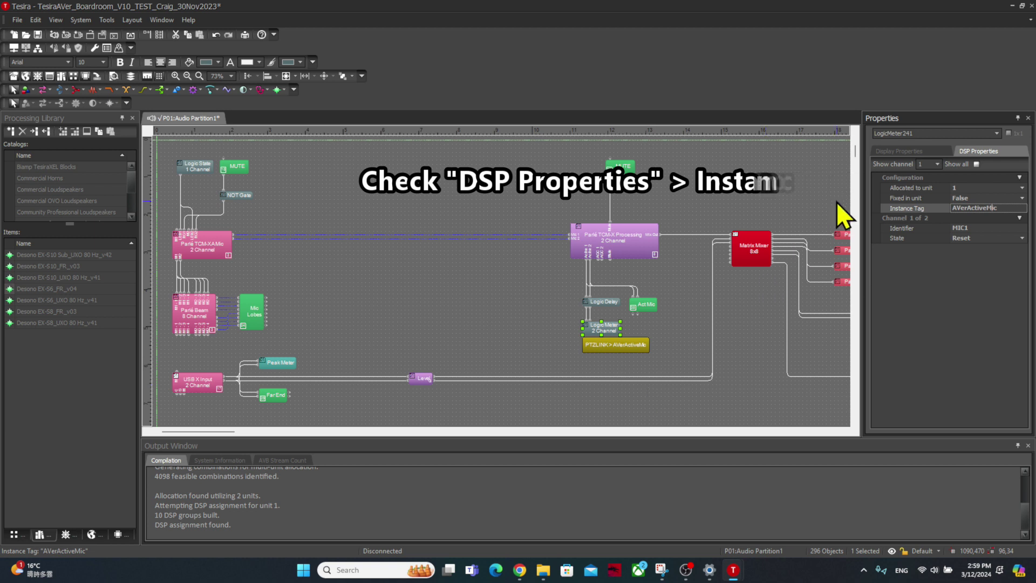
scroll(855, 155, down, 3)
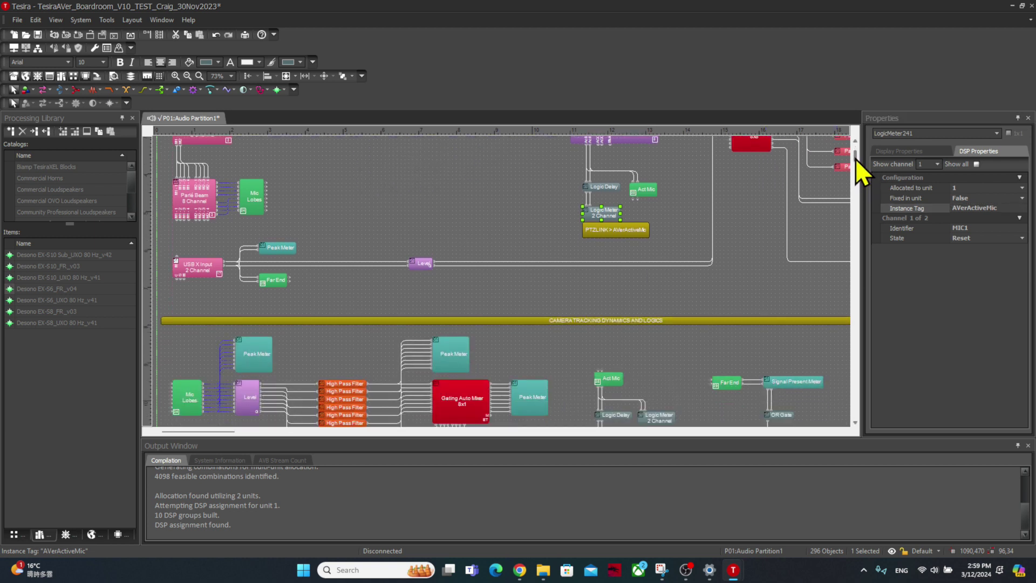
drag(856, 157, 856, 173)
click(237, 354)
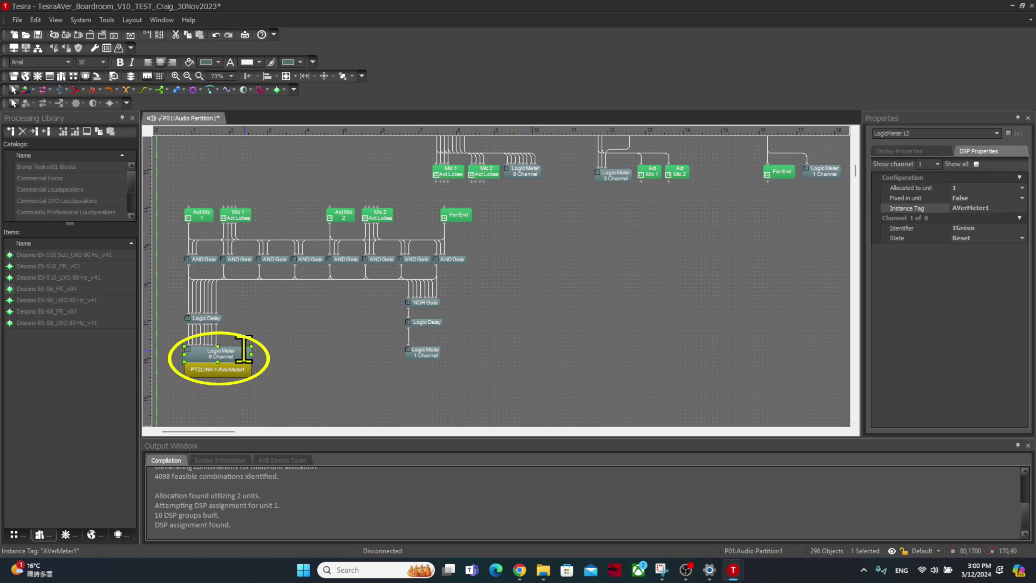
click(994, 209)
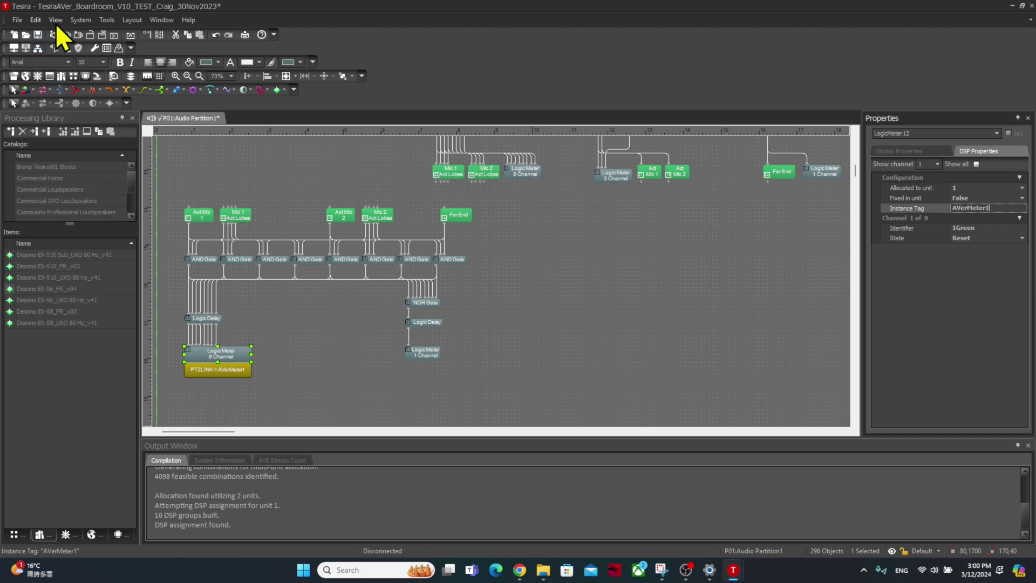
- Recompile all partitions of the boardroom design from the System menu
click(80, 19)
mouse_move(149, 158)
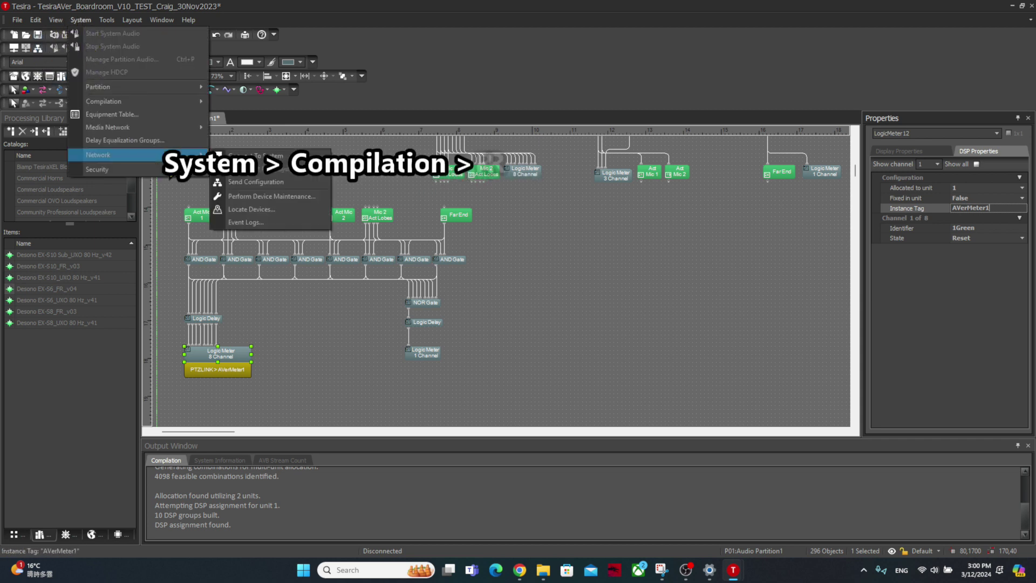
mouse_move(150, 103)
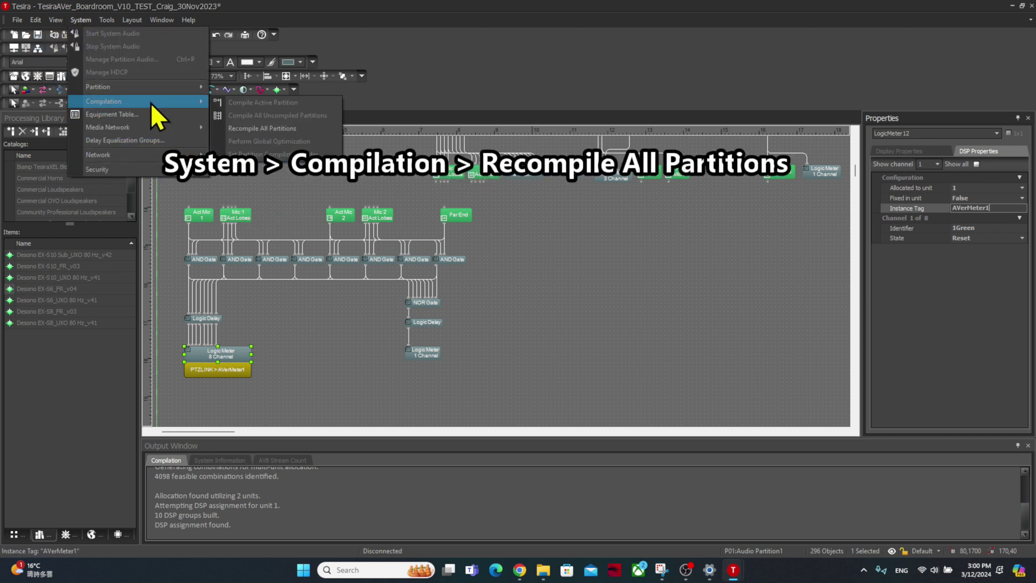
click(299, 128)
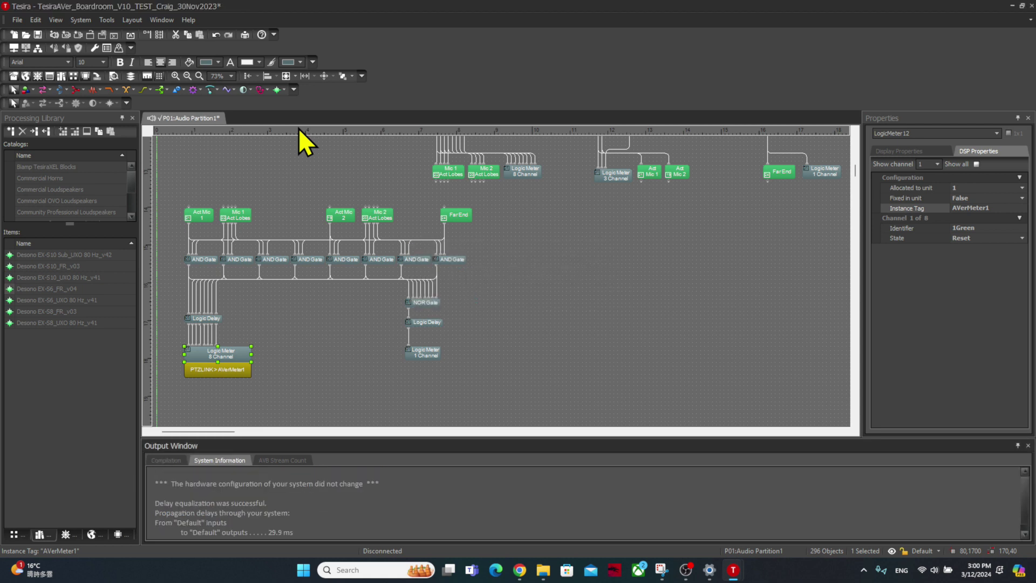
- Send the configuration to the device, confirming the system description and entering the password
click(80, 20)
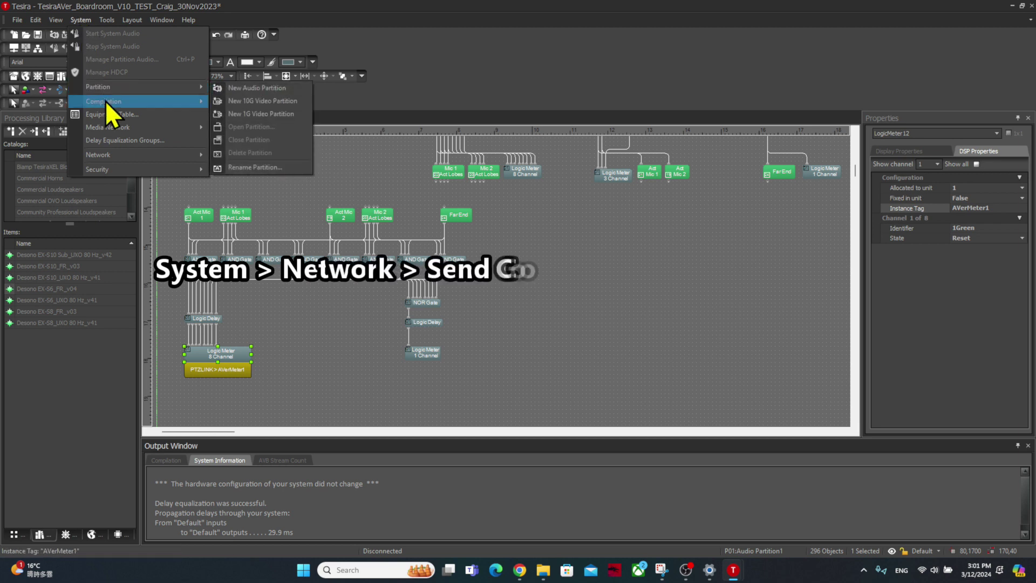
mouse_move(138, 127)
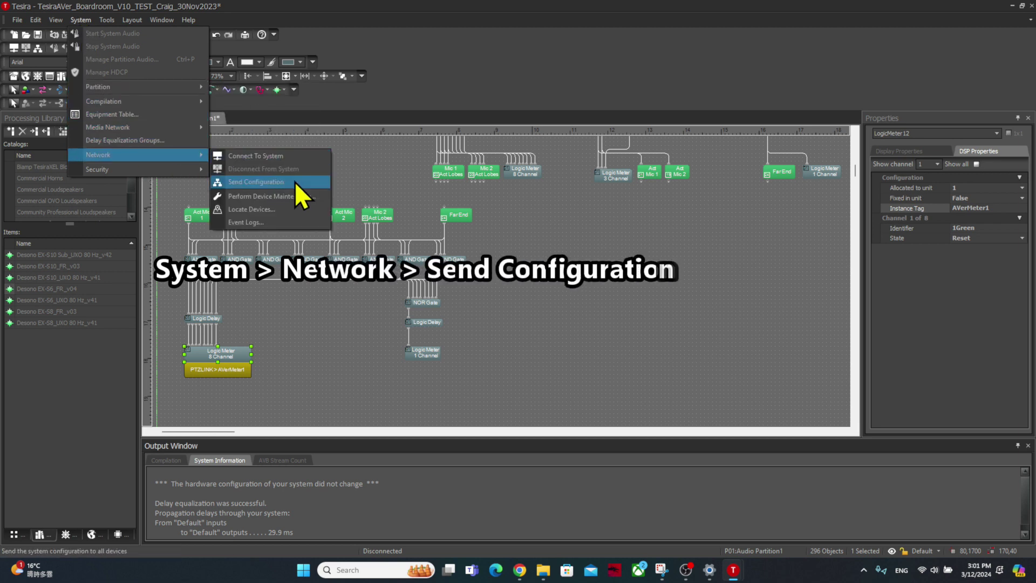
click(295, 182)
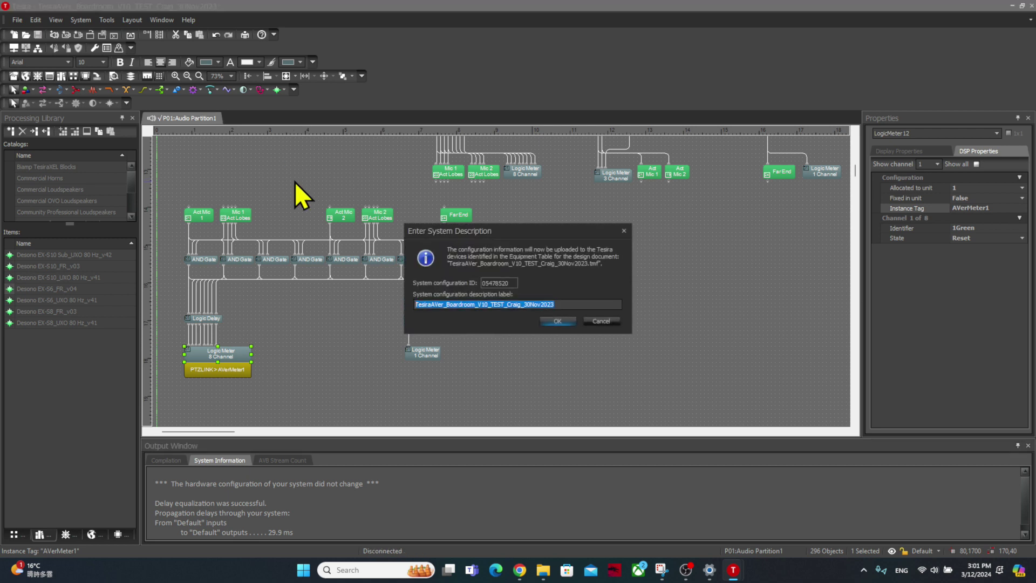
click(559, 322)
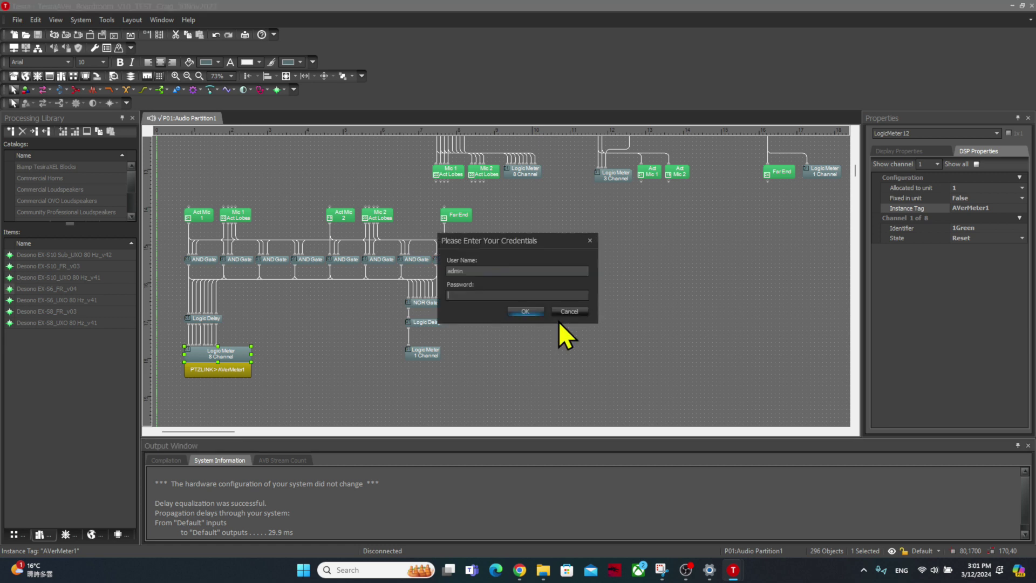
text(*******)
key(Return)
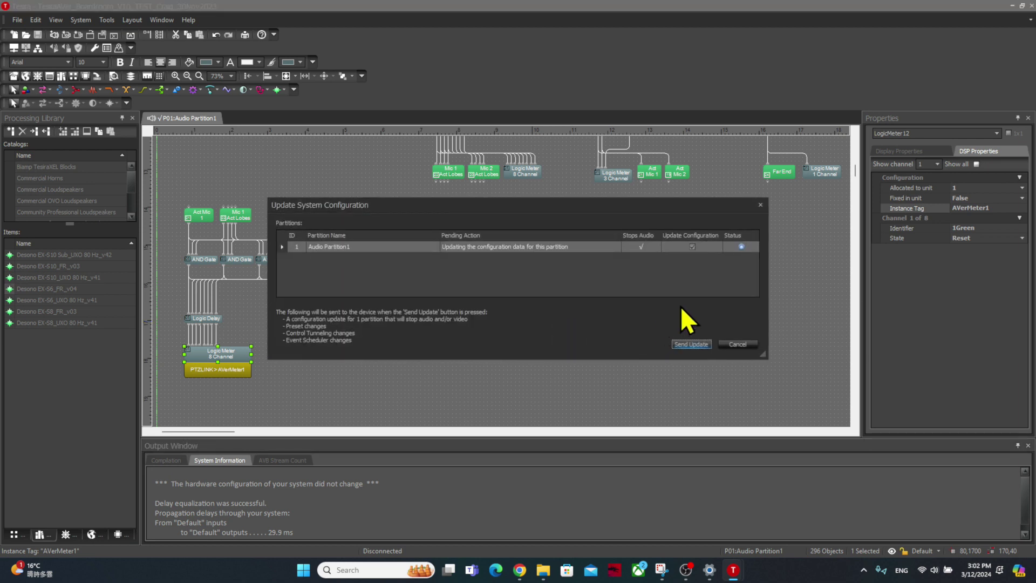
- Send the update, start Audio Partition1's audio, and close the partition audio manager
click(706, 345)
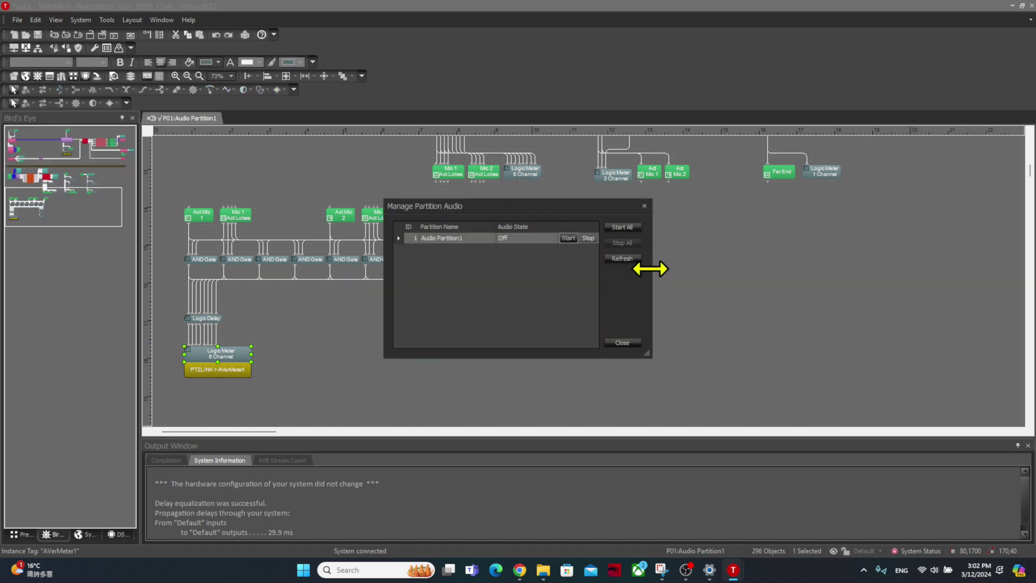
click(628, 228)
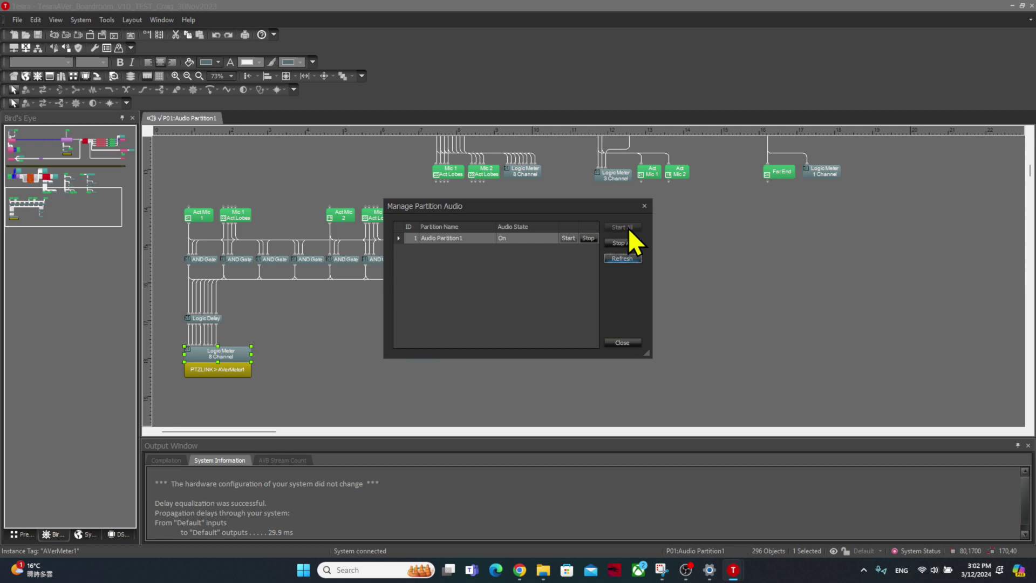
click(623, 342)
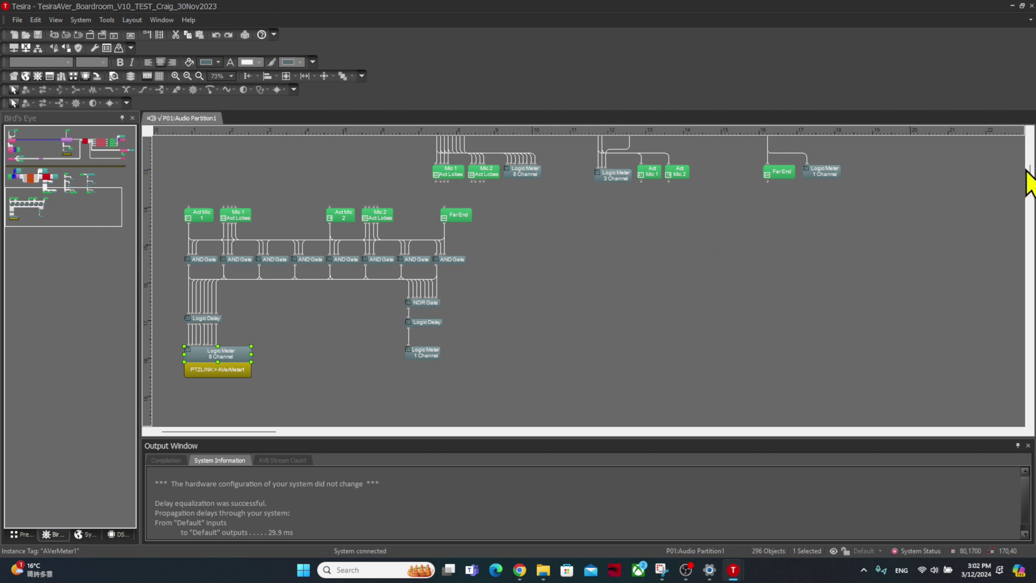
drag(1028, 172, 1030, 150)
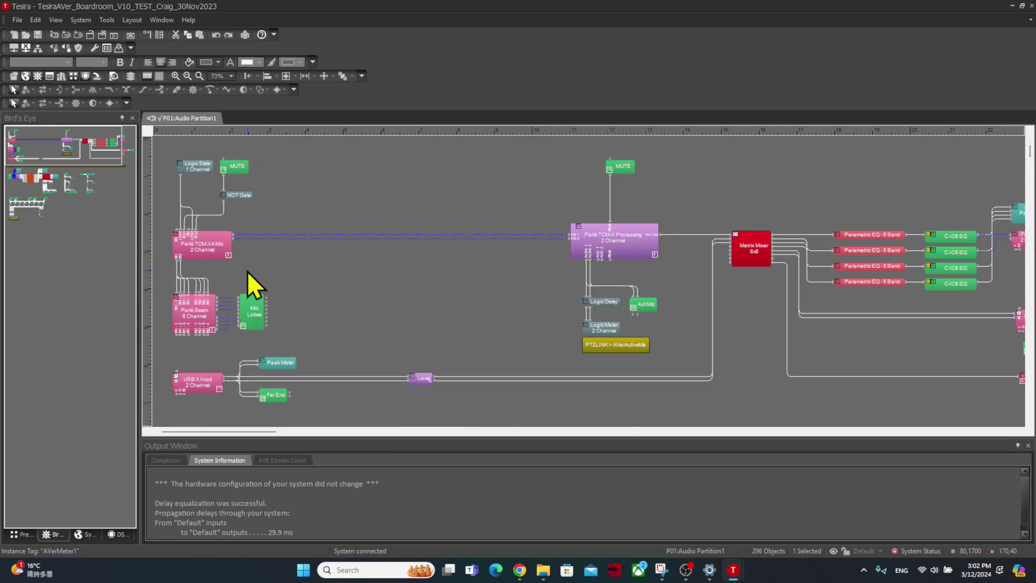
- Open and arrange the Parlé mic and AVerActiveMic logic meter panels to test the mics, then switch to Chrome
double_click(211, 244)
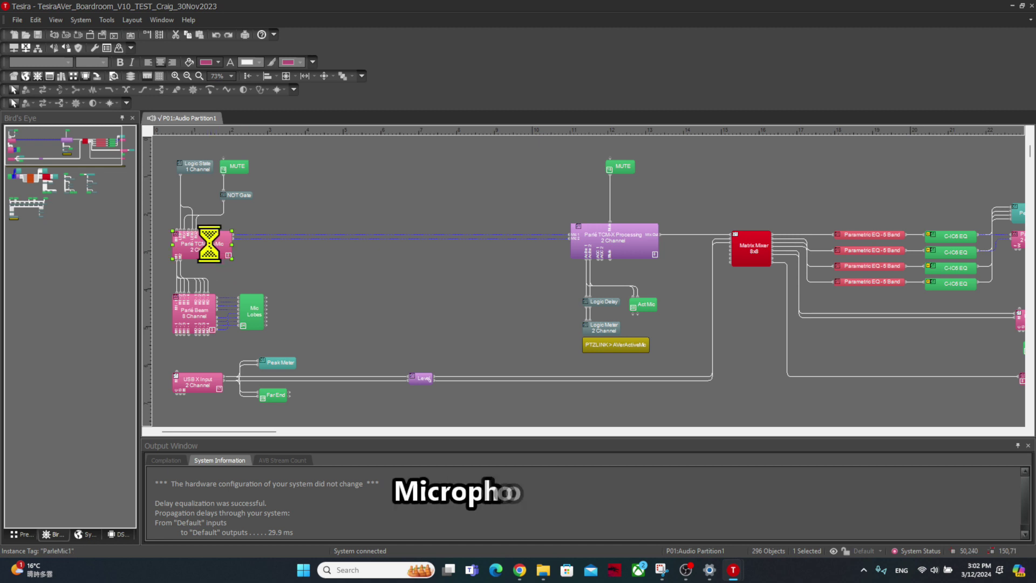
drag(345, 220, 257, 312)
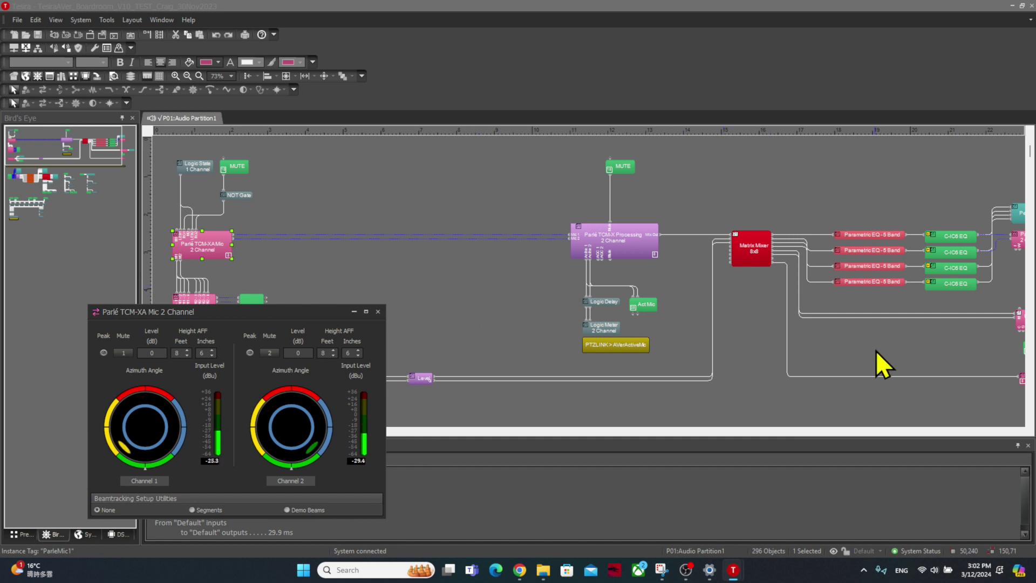
double_click(611, 326)
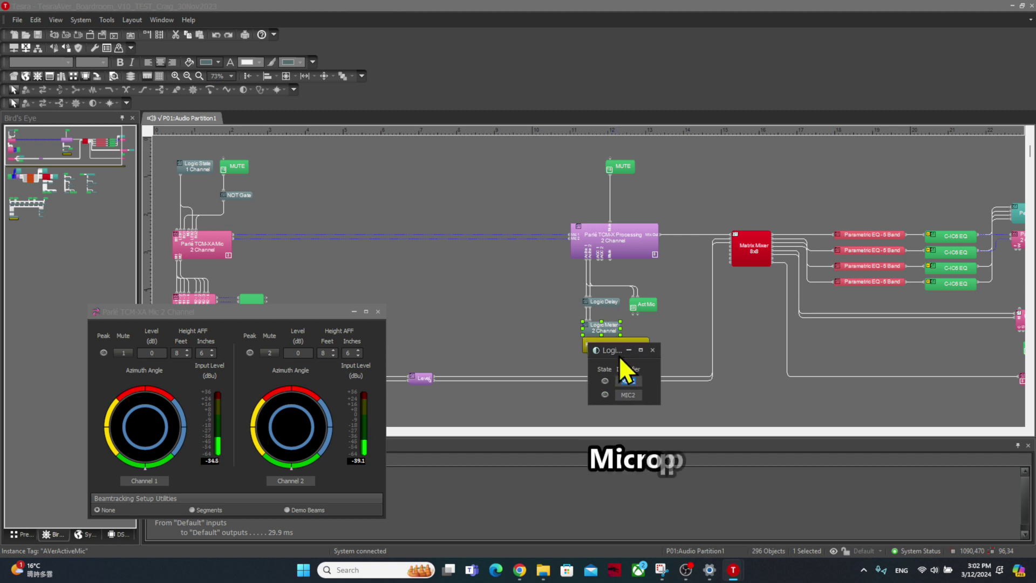
drag(619, 352, 625, 384)
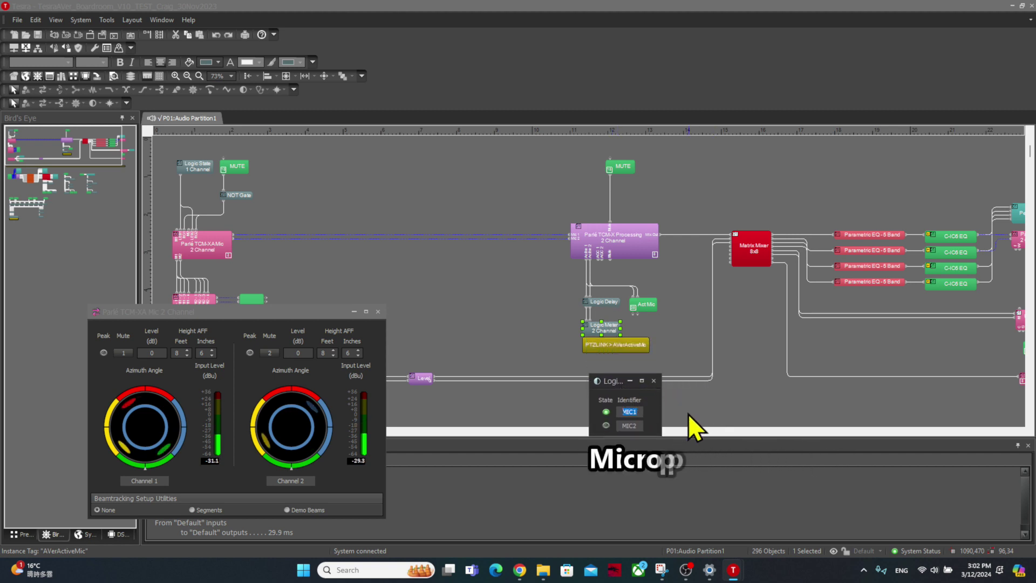
drag(216, 312, 371, 331)
click(645, 381)
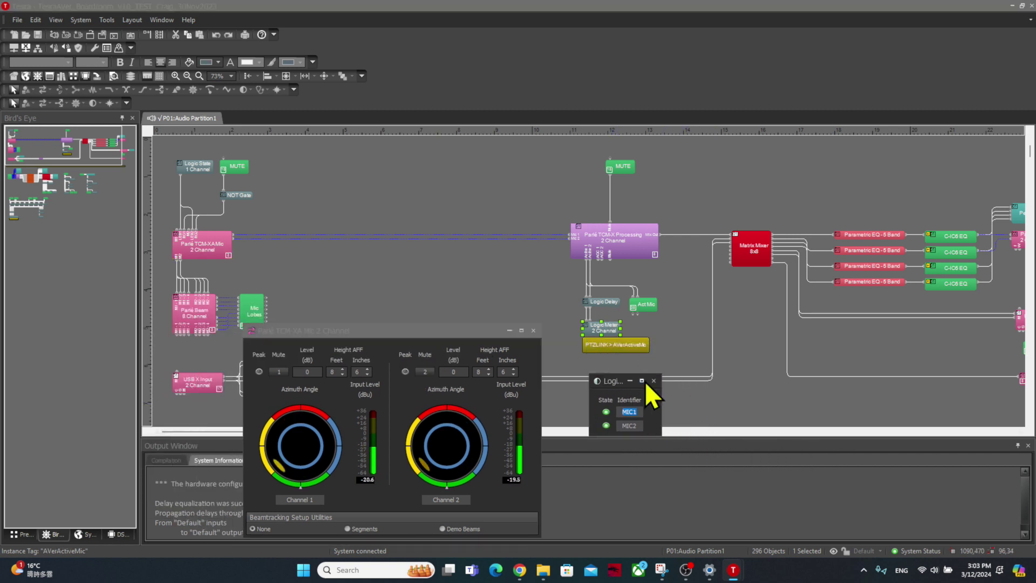
click(506, 330)
click(607, 384)
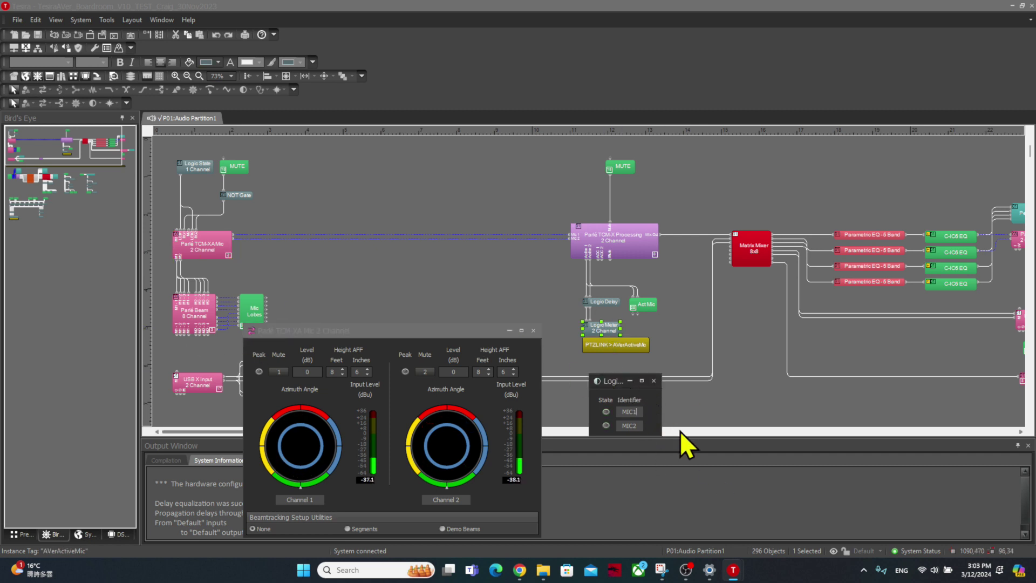
click(675, 11)
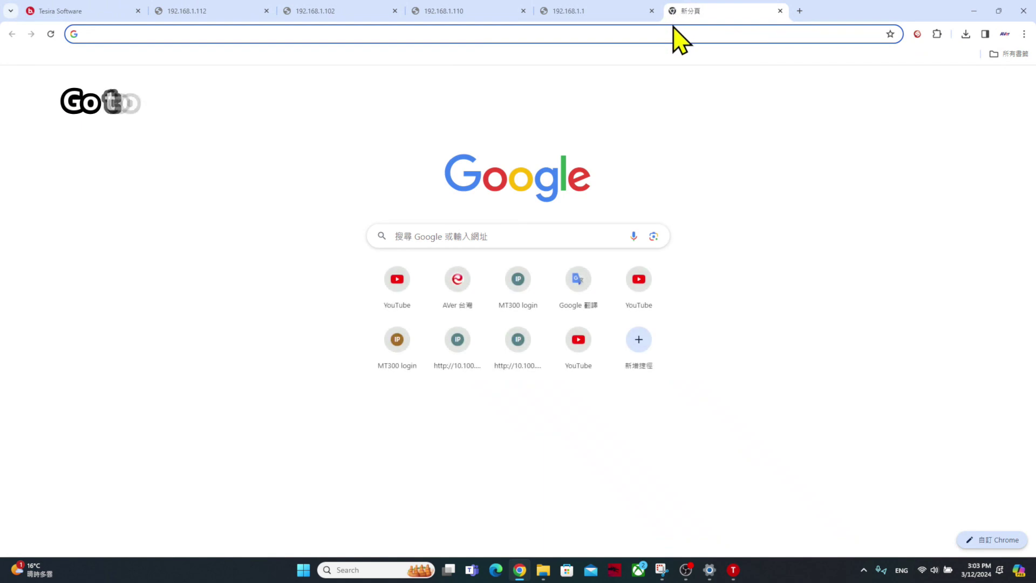
- Load 192.168.0.103 in Chrome and log in to the MT300 console with the username and password
text(192)
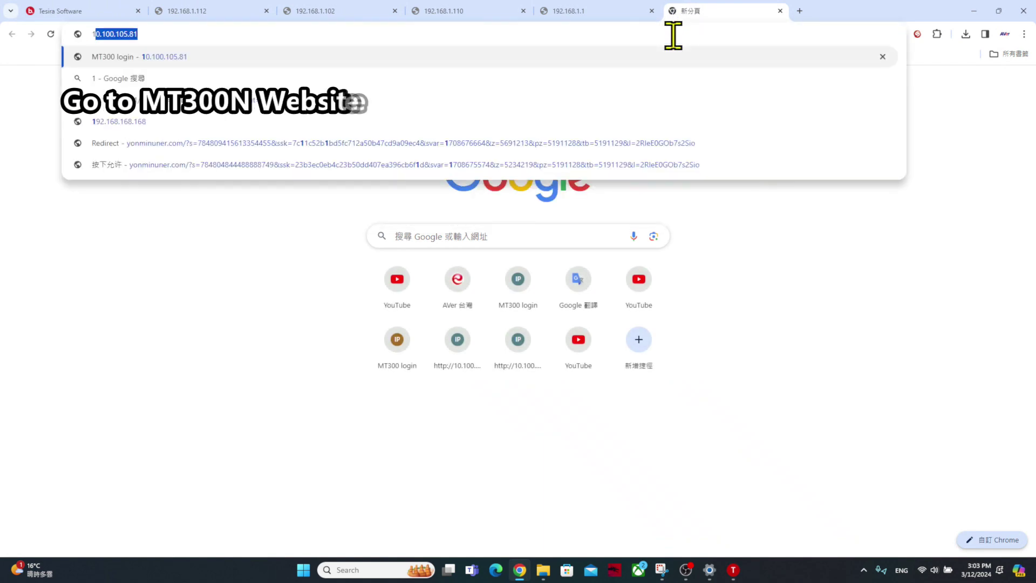
text(.168.)
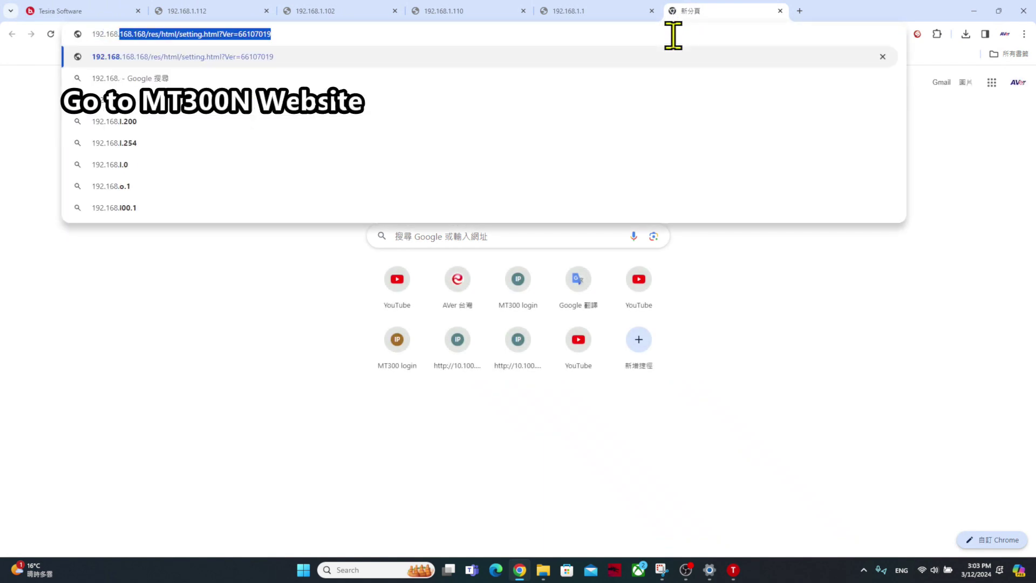
text(0.103)
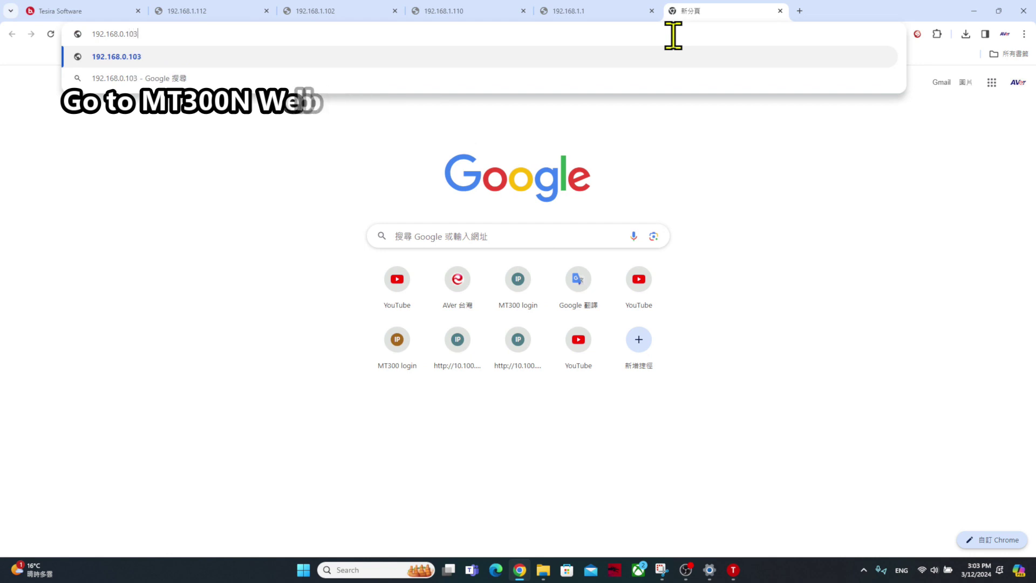
key(Return)
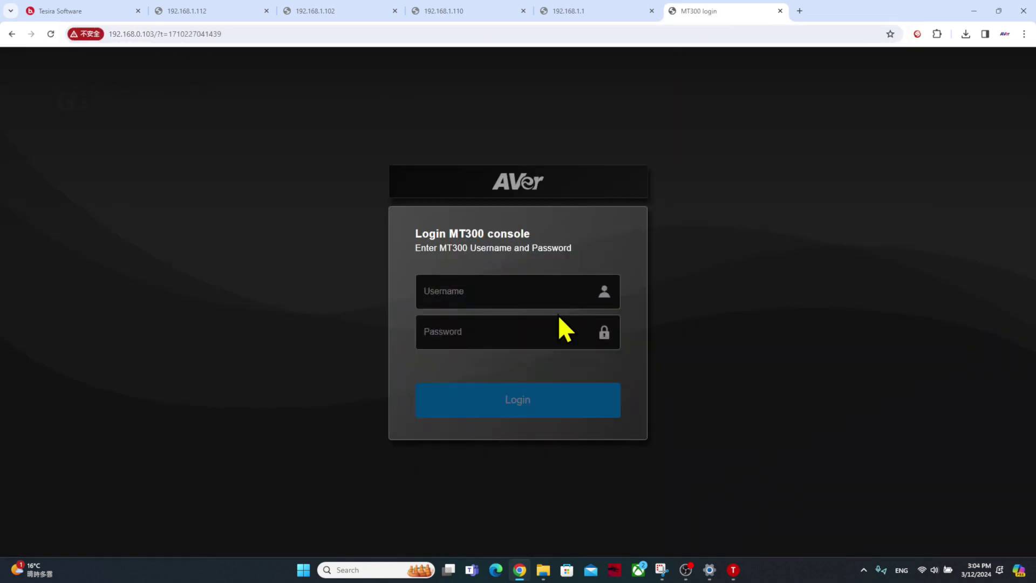
click(540, 301)
text(1)
key(Tab)
text(1)
click(537, 398)
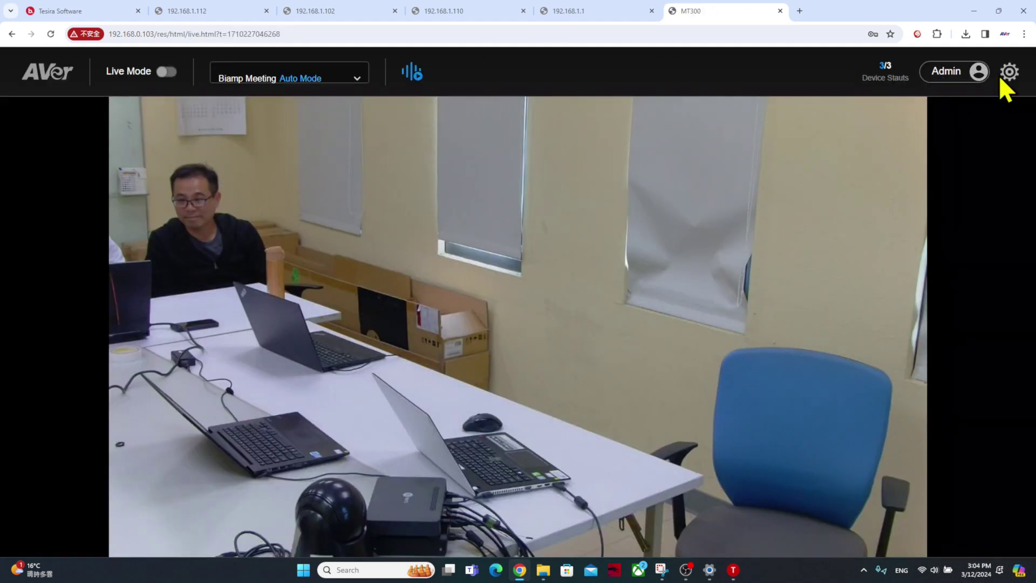
- Go to Settings > System > Profile to show the Biamp Meeting profile's G2 TR-biamp channel presets
click(1008, 72)
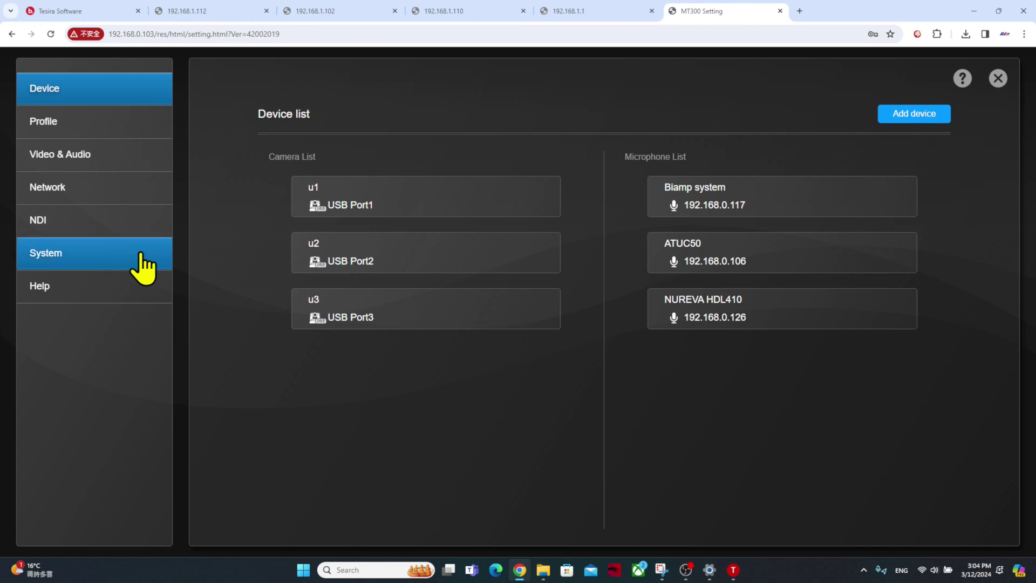
click(138, 259)
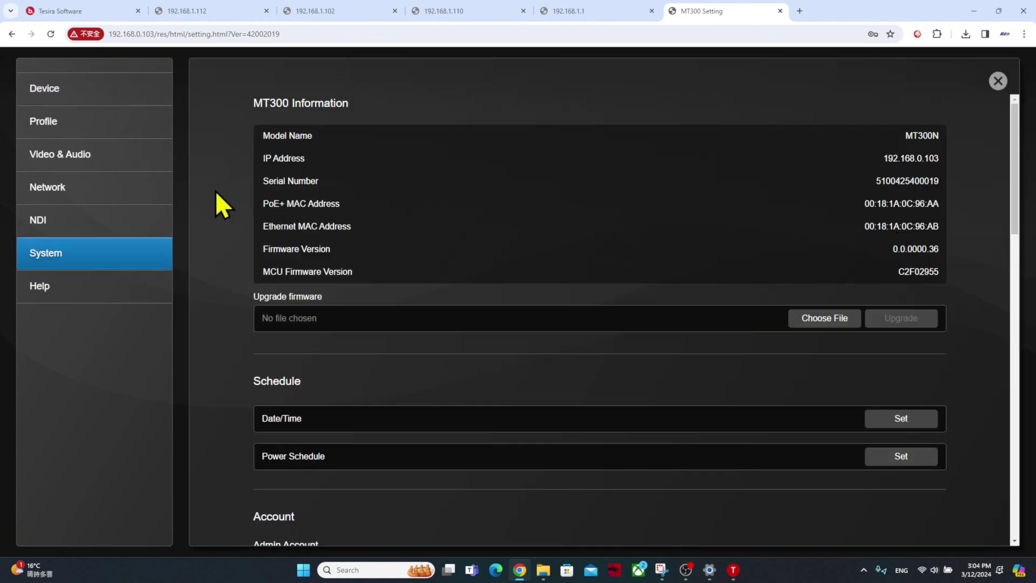
click(129, 125)
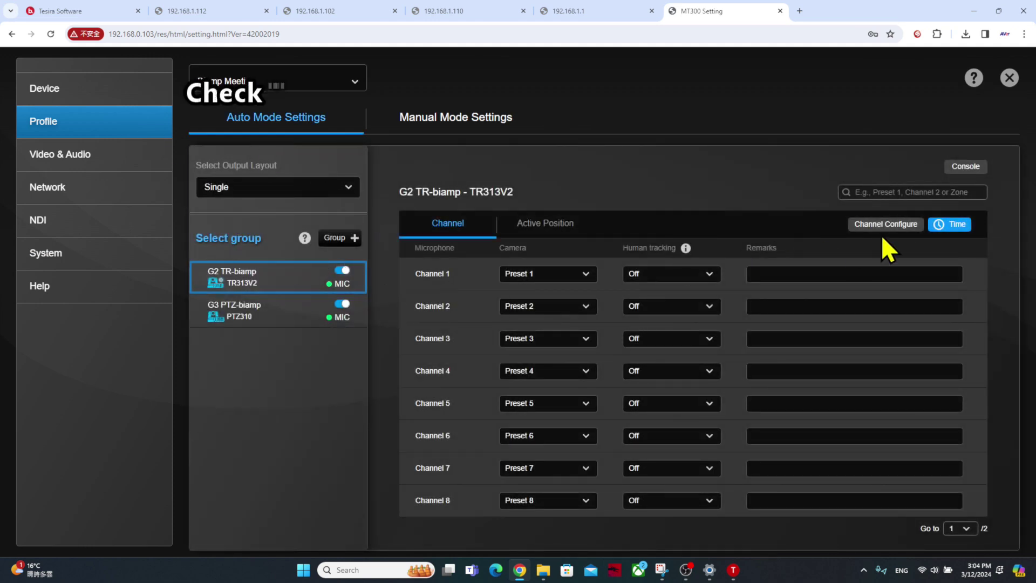
- Confirm Channel Configure's pickup mode stays Parle Azimuth, then review the Time settings
click(909, 225)
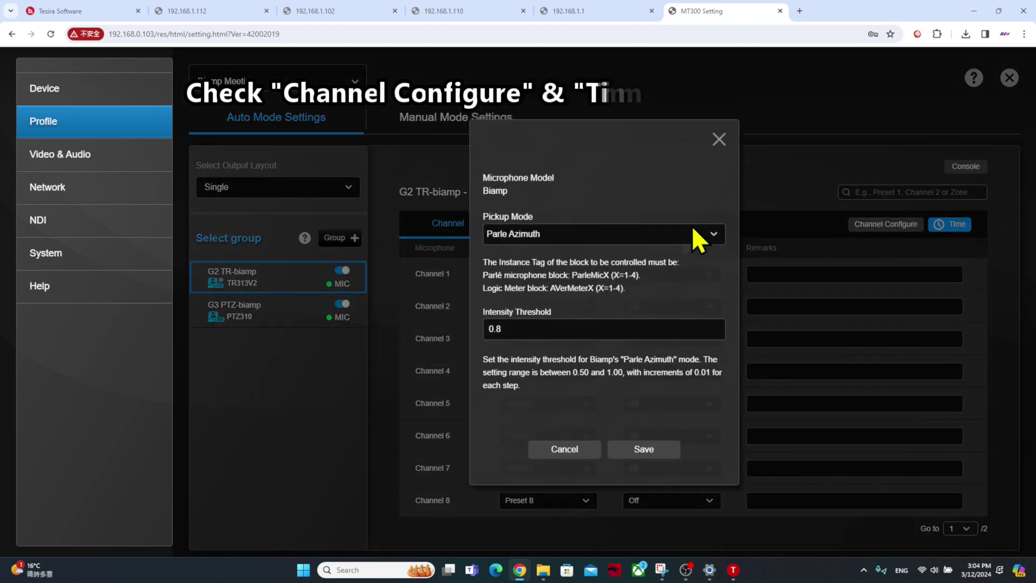
click(641, 236)
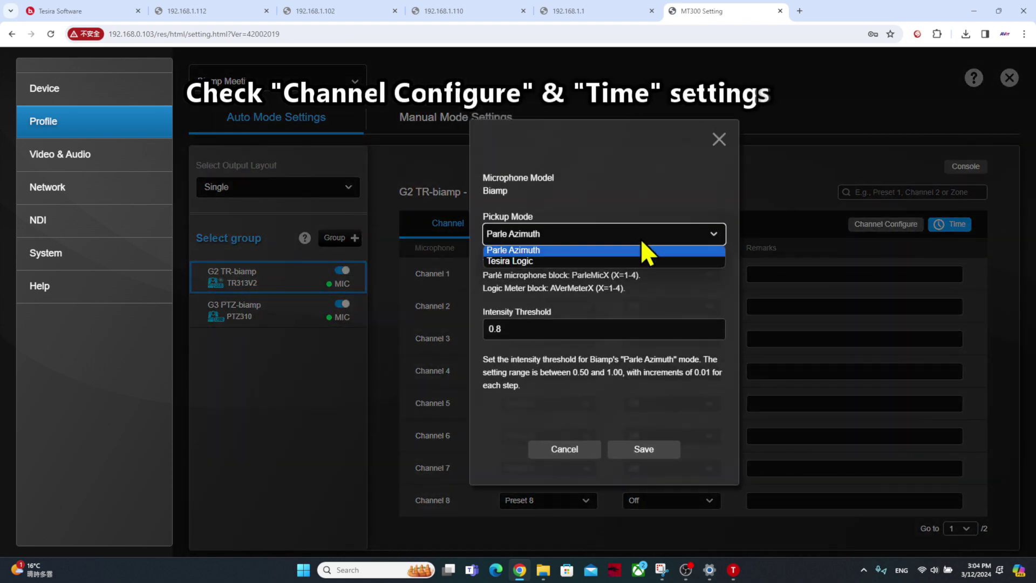
click(654, 213)
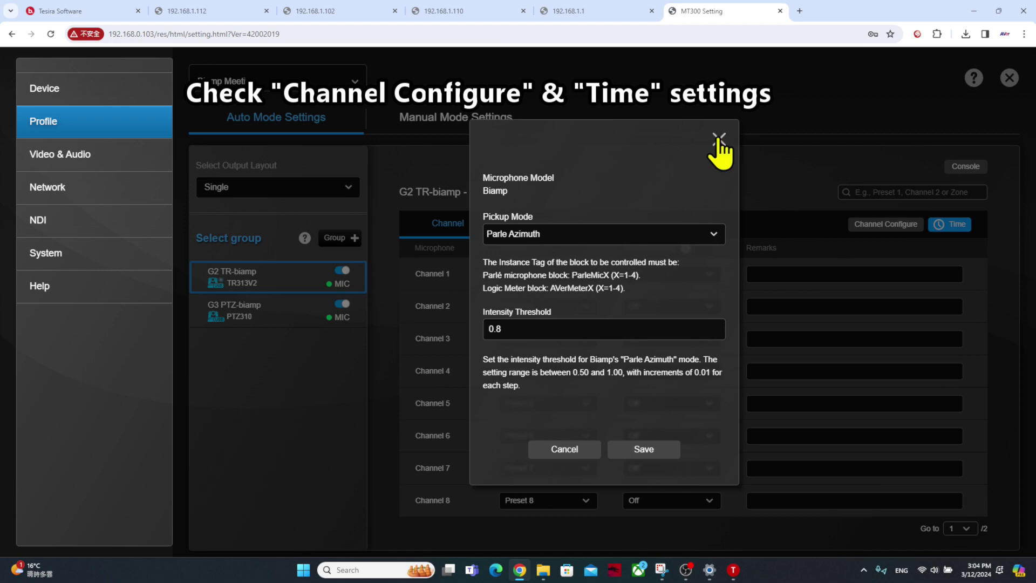
click(718, 139)
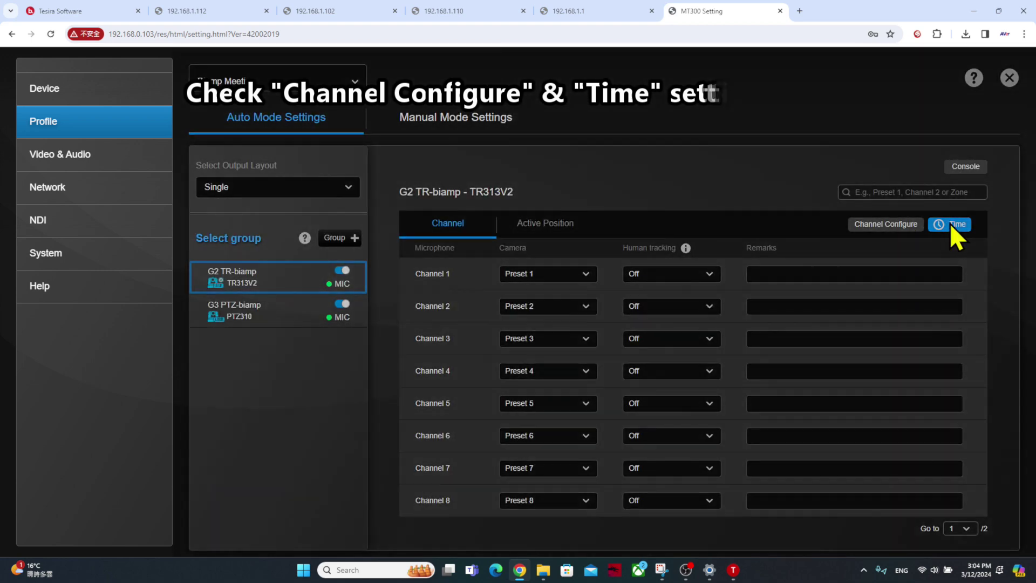
click(950, 226)
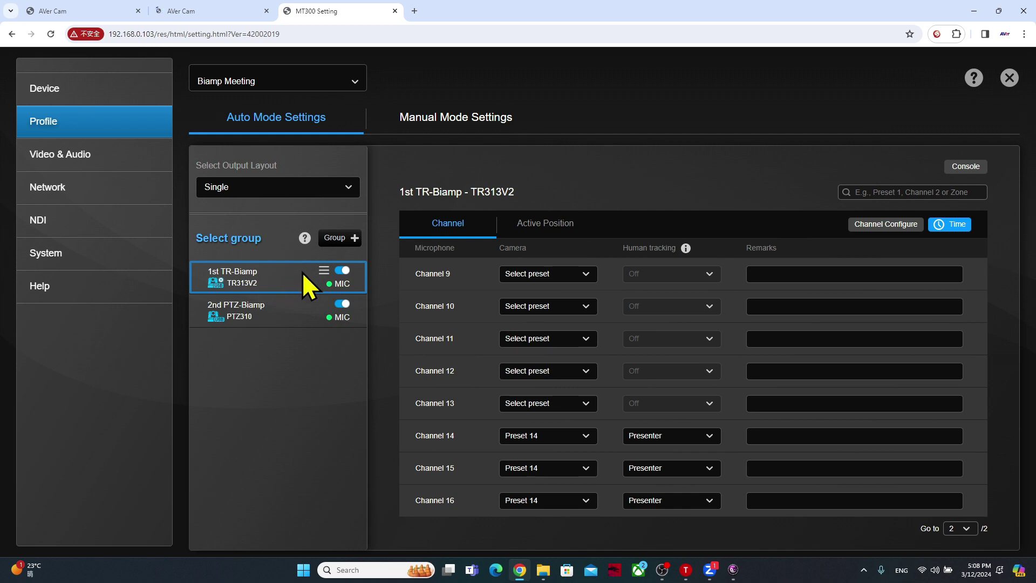
- Check the 1st TR-Biamp group's camera-mic link and show channels 1–8, with channel 8 on Preset 8
click(324, 270)
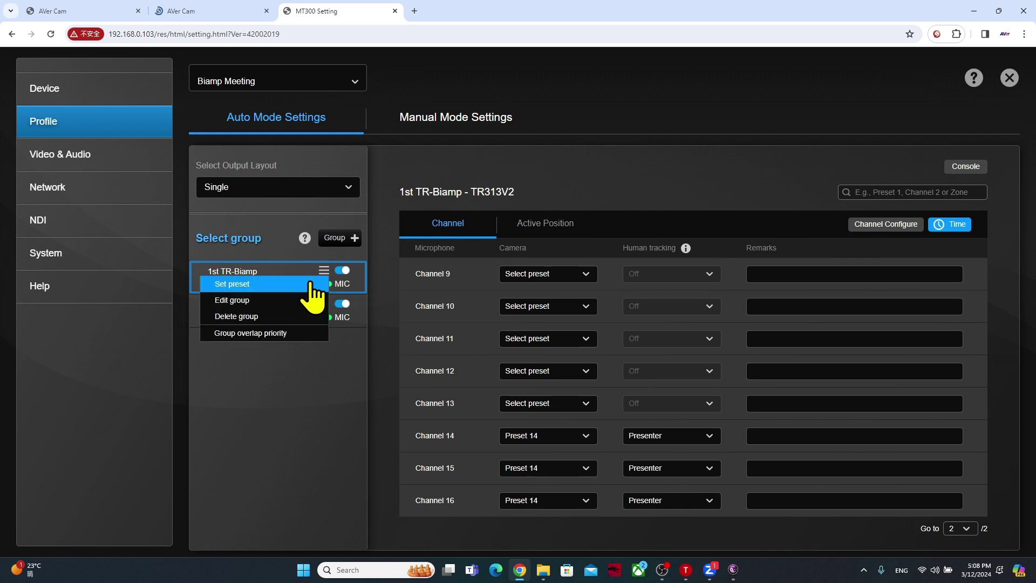
click(297, 300)
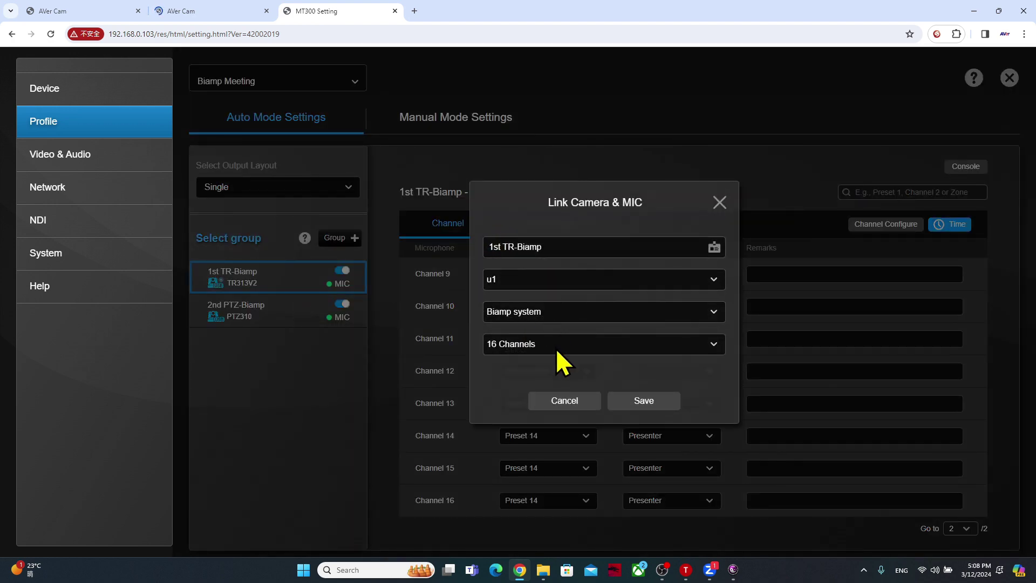
click(719, 202)
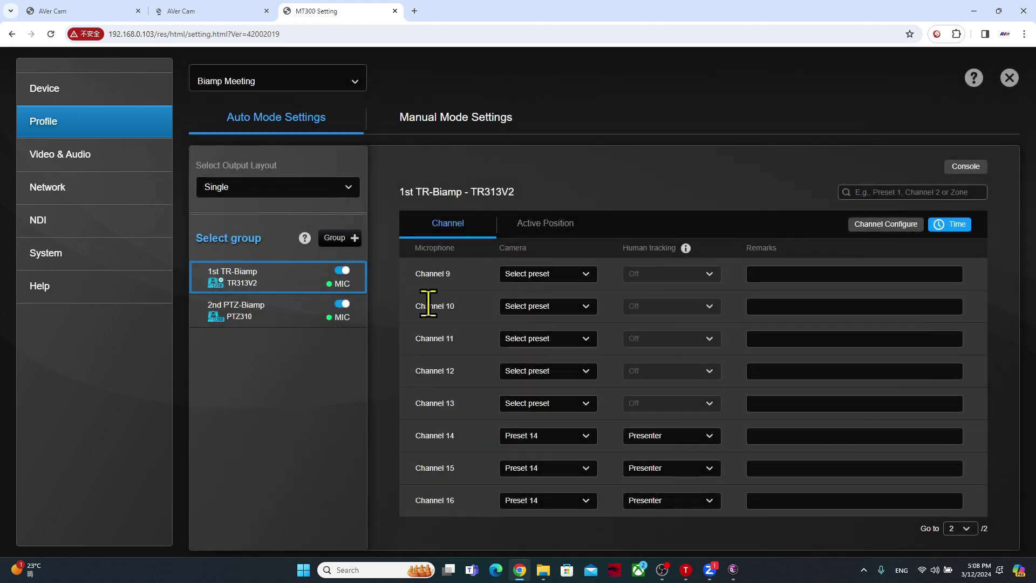
click(967, 528)
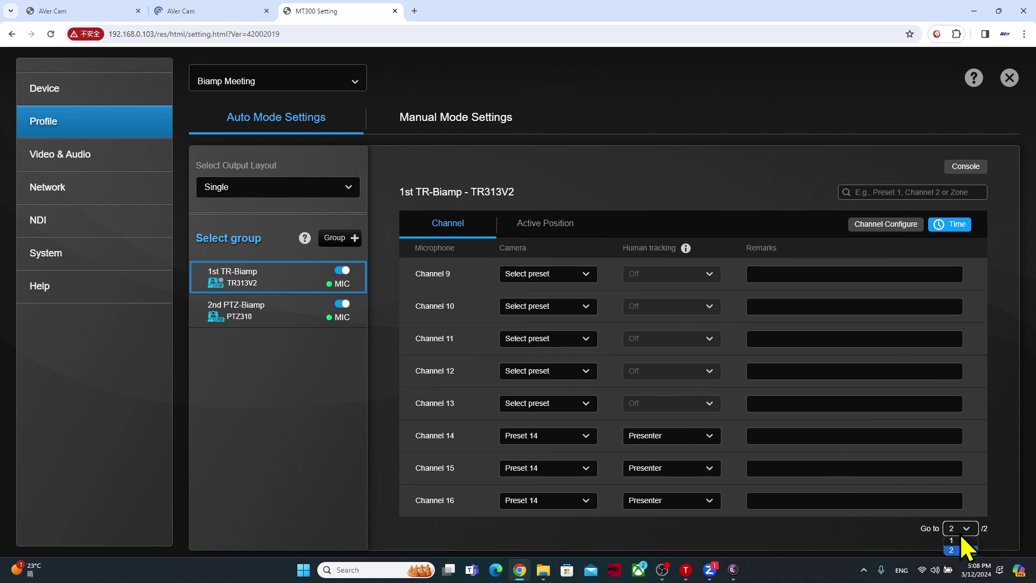
click(960, 540)
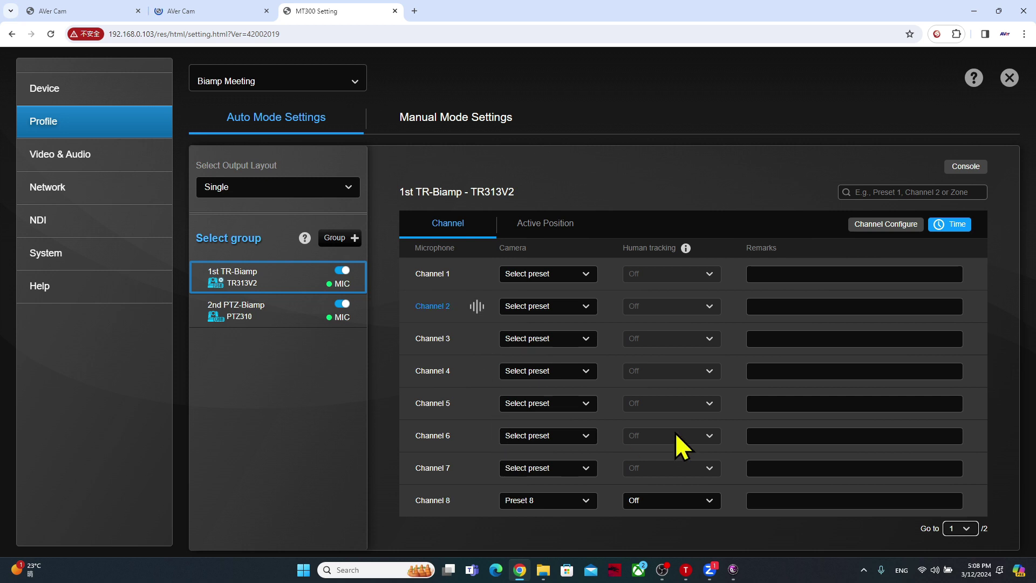
key(alt+Tab)
key(alt+Tab)
key(alt+Tab)
key(alt+Tab)
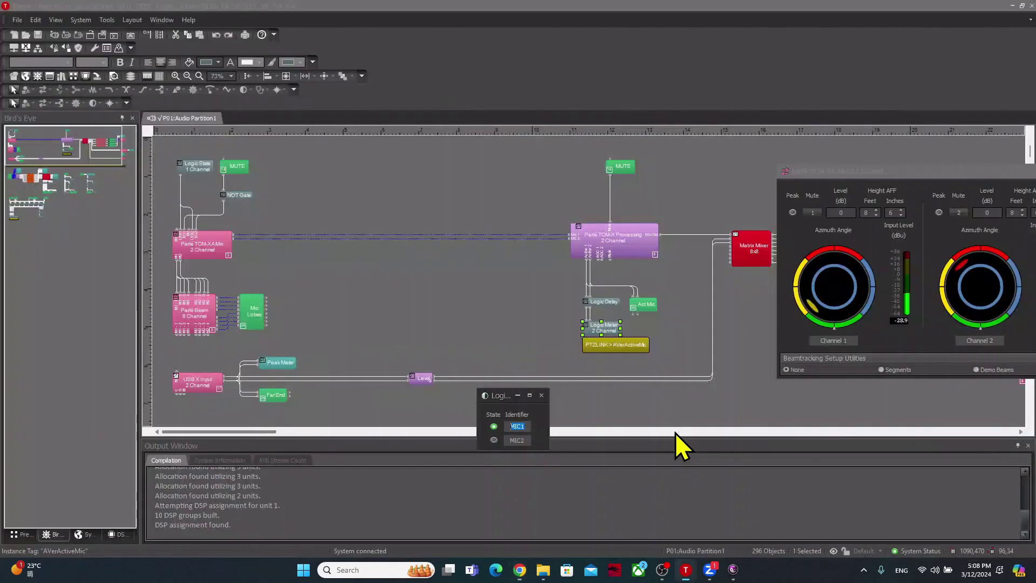
drag(928, 172, 345, 190)
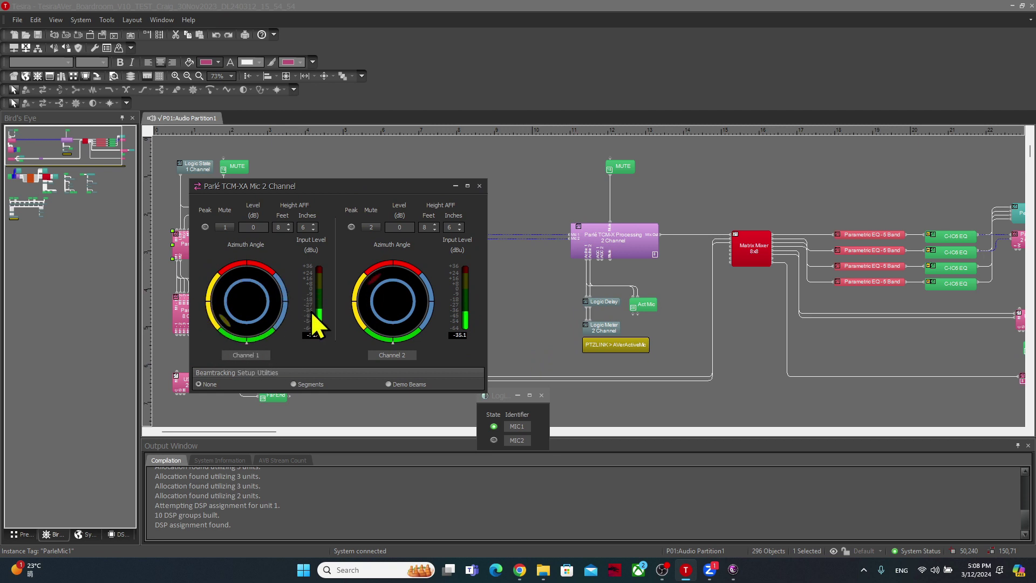
key(alt+Tab)
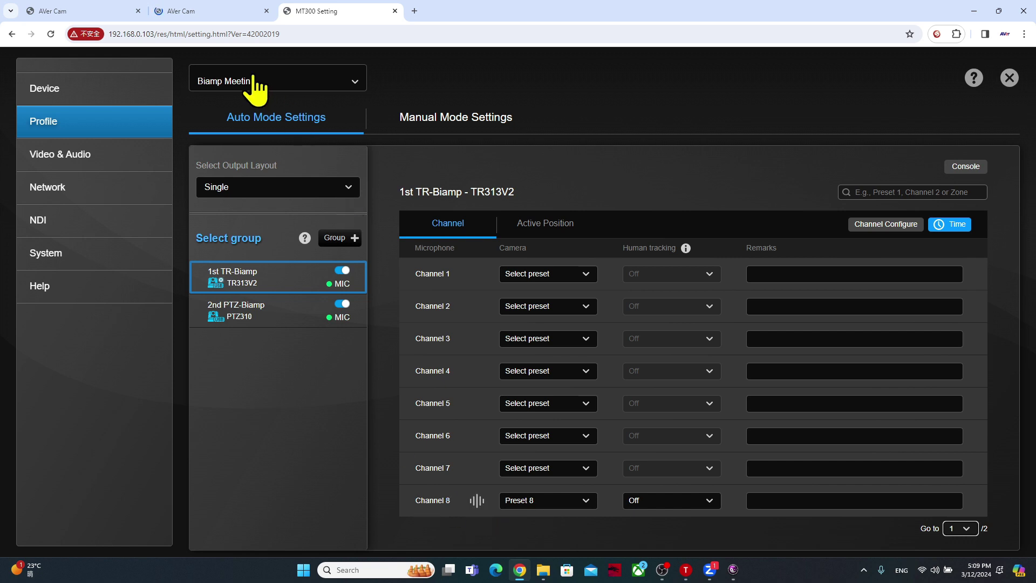
- Preview camera preset 8 on the second AVer camera, then show channels 9–16 in the MT300 console
click(204, 11)
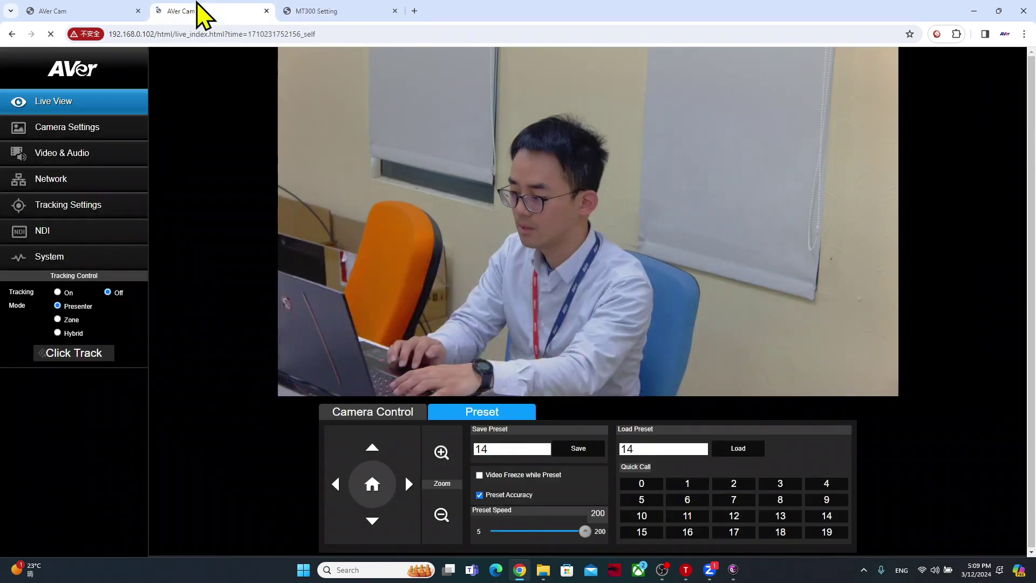
click(783, 500)
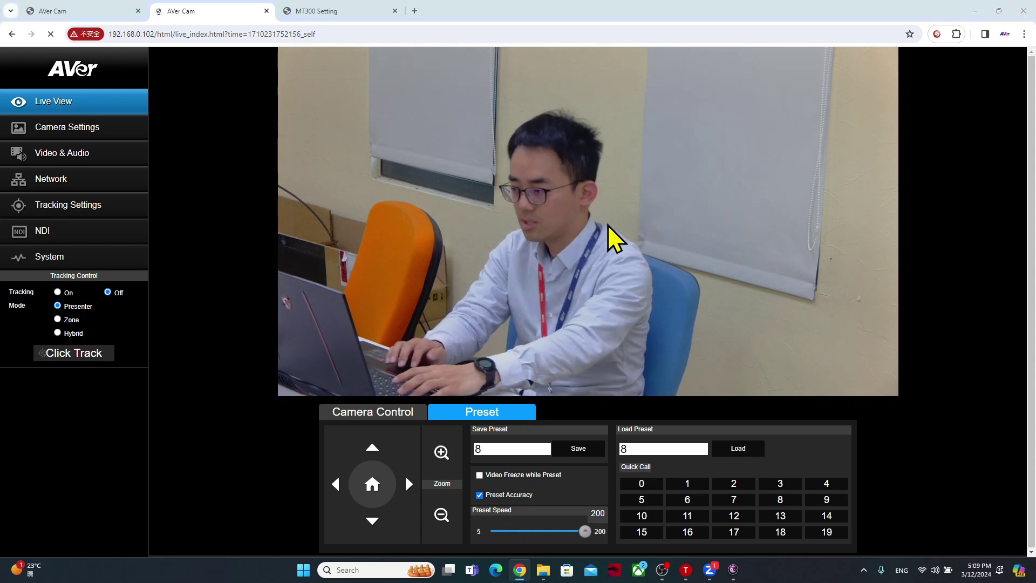
key(ctrl+Tab)
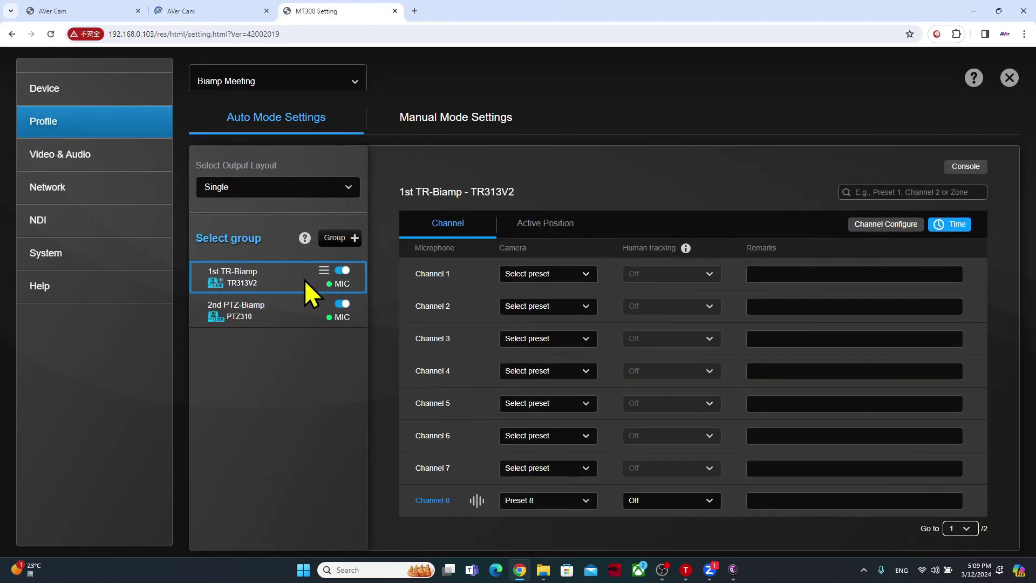
click(959, 528)
click(959, 549)
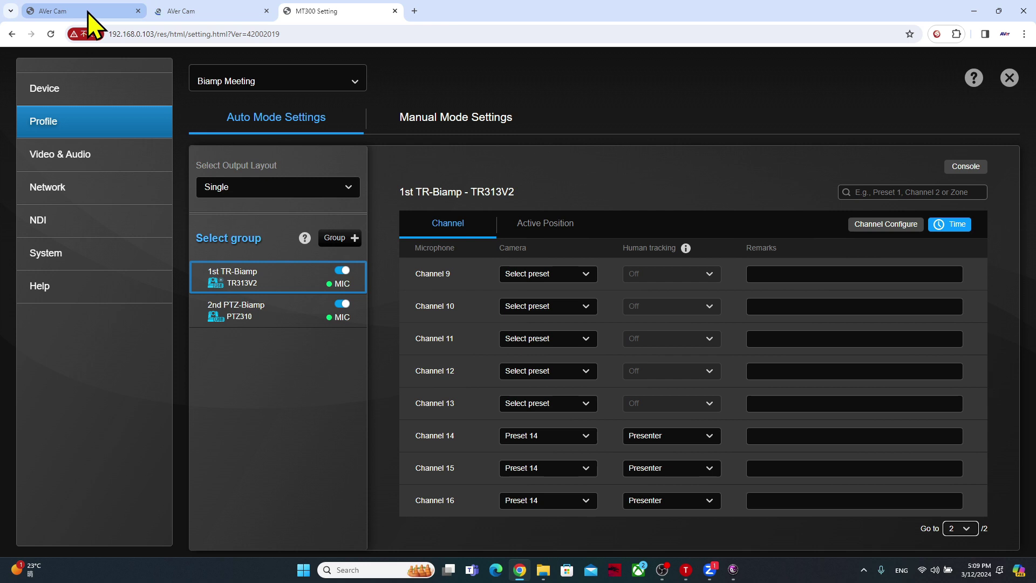
- Recall preset 14 on the second camera and return to MT300 Setting
click(204, 11)
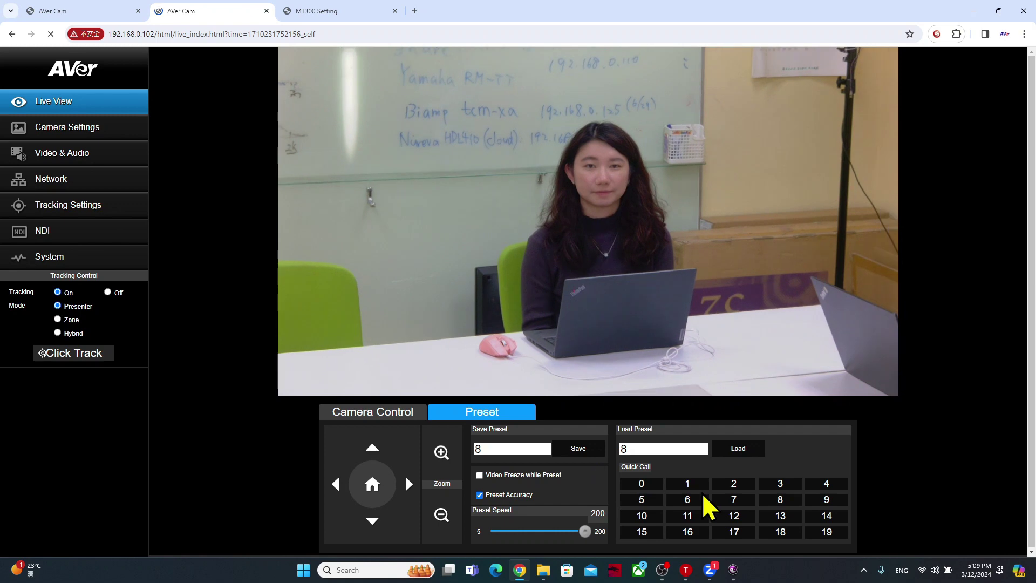
click(825, 516)
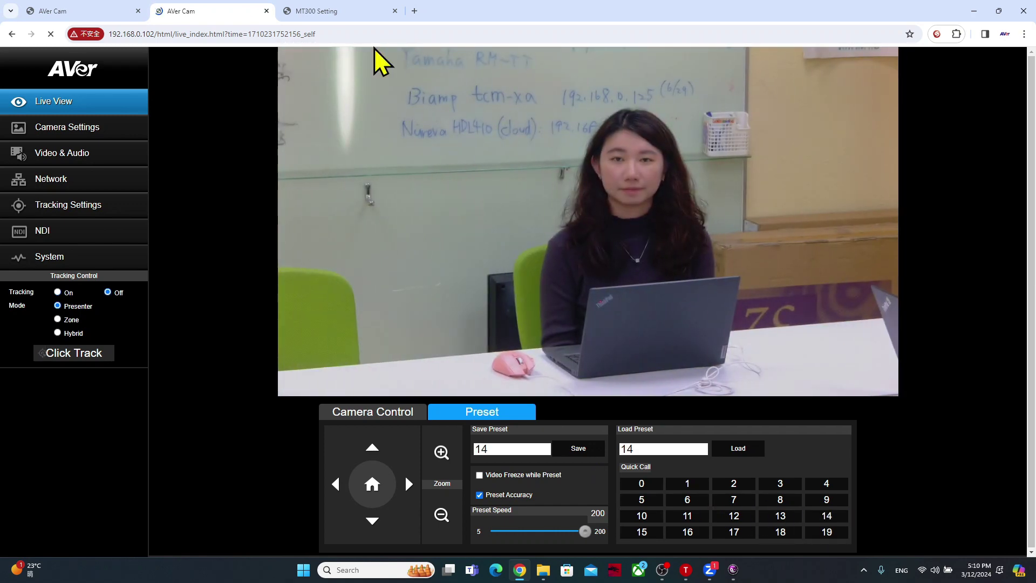
click(317, 11)
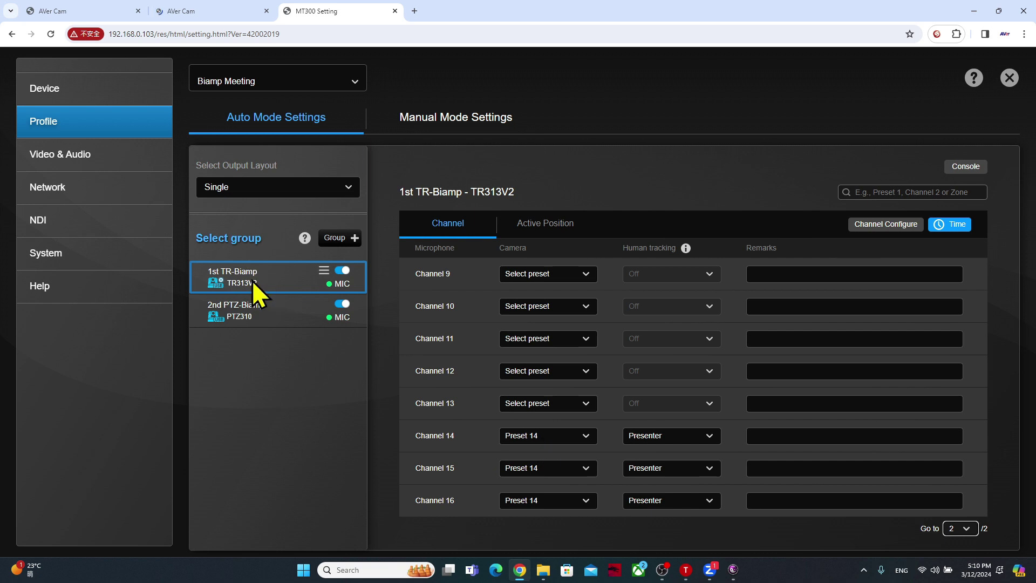
- Show the 2nd PTZ-Biamp group's channels in the MT300 console
click(269, 316)
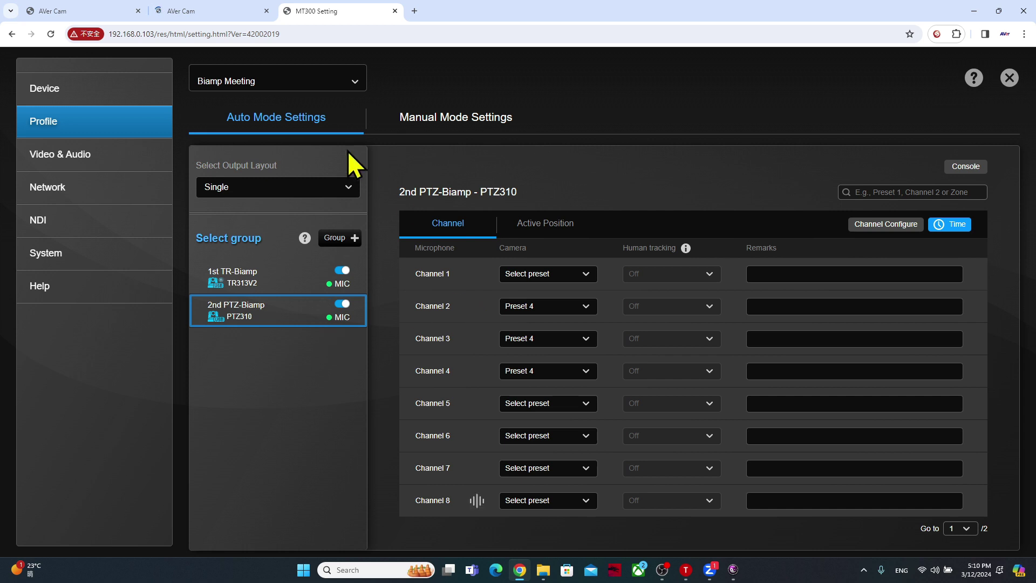
click(108, 4)
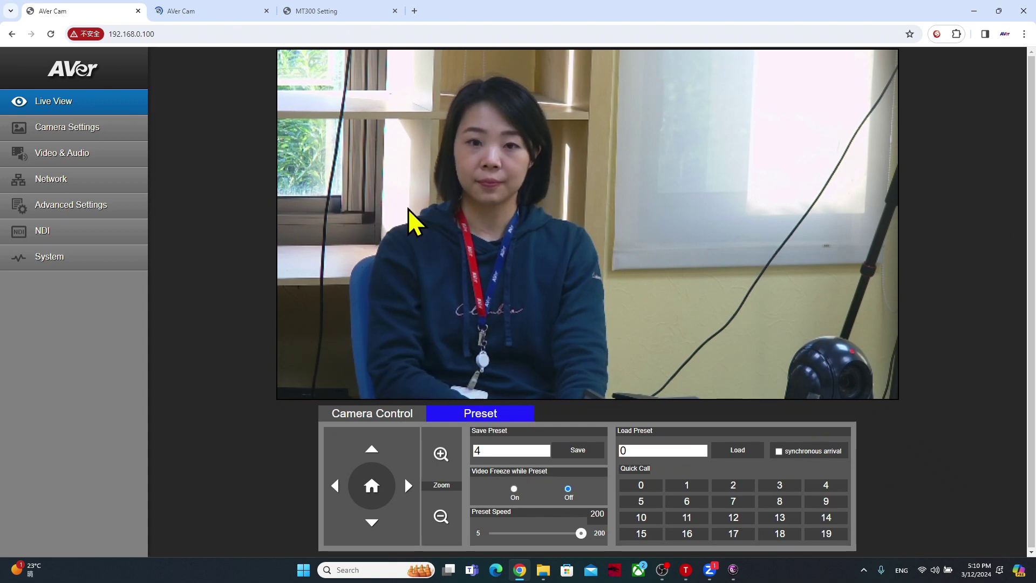
click(318, 10)
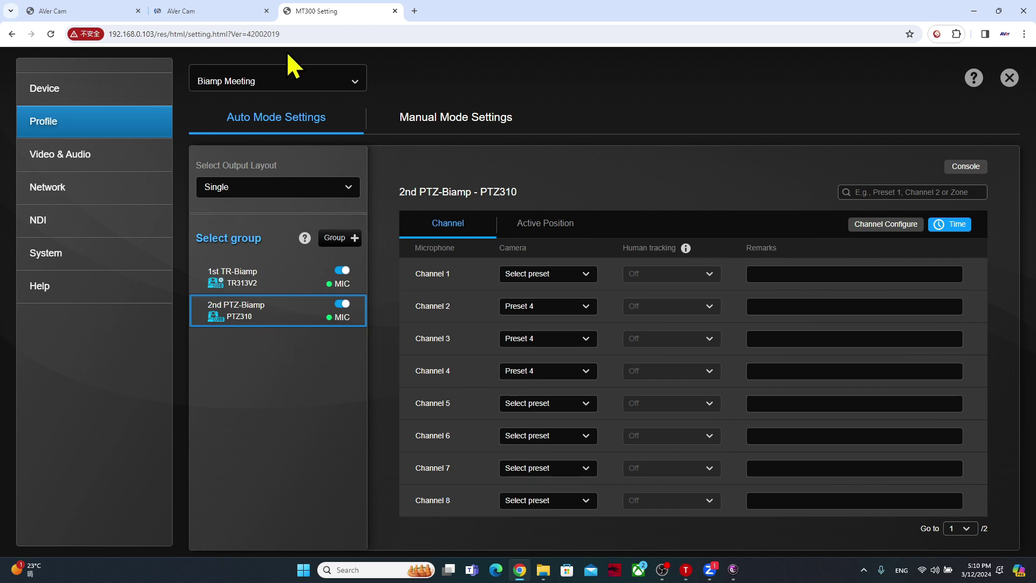
- Recall Preset 4 on the first AVer camera, then return to MT300 Setting
click(187, 8)
click(105, 9)
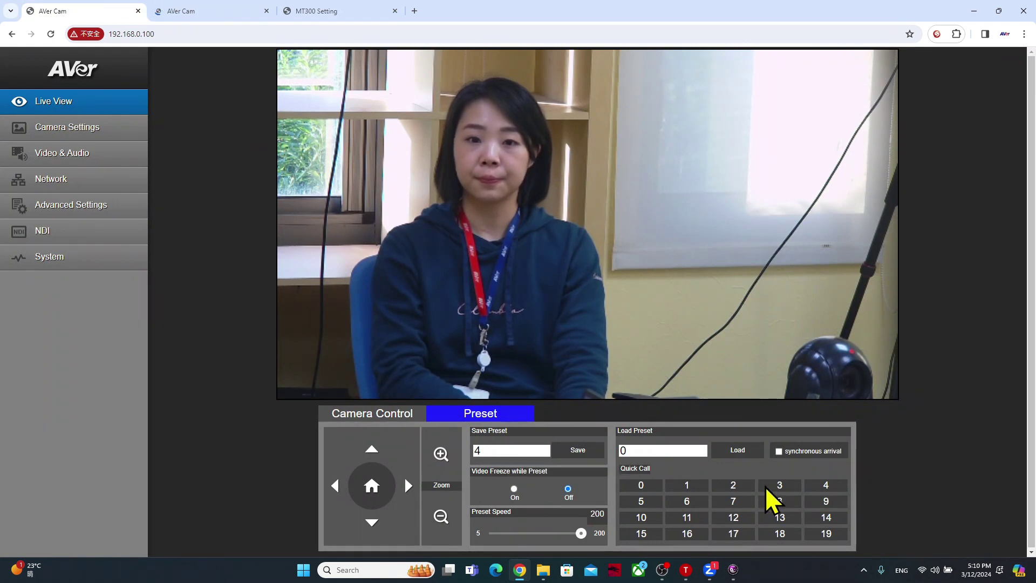
click(826, 484)
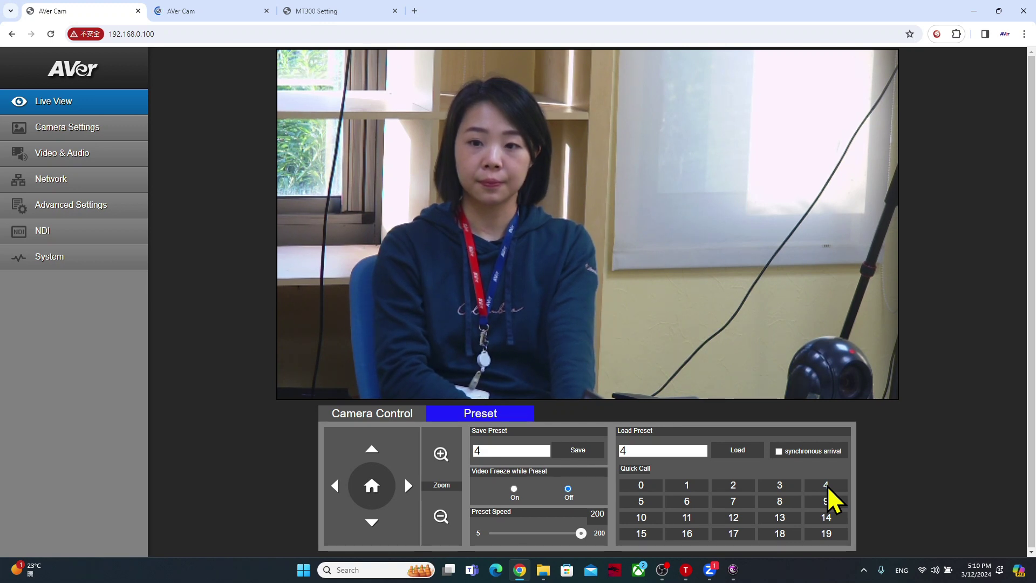
click(314, 11)
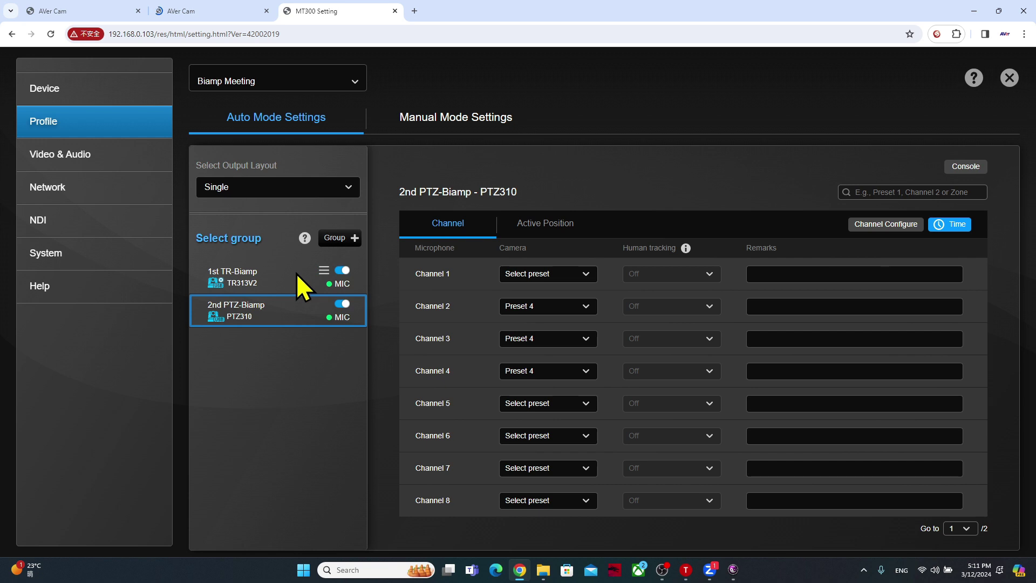
- Confirm the channel pickup mode is Parle Azimuth with threshold 0.8, closing without changes
click(890, 223)
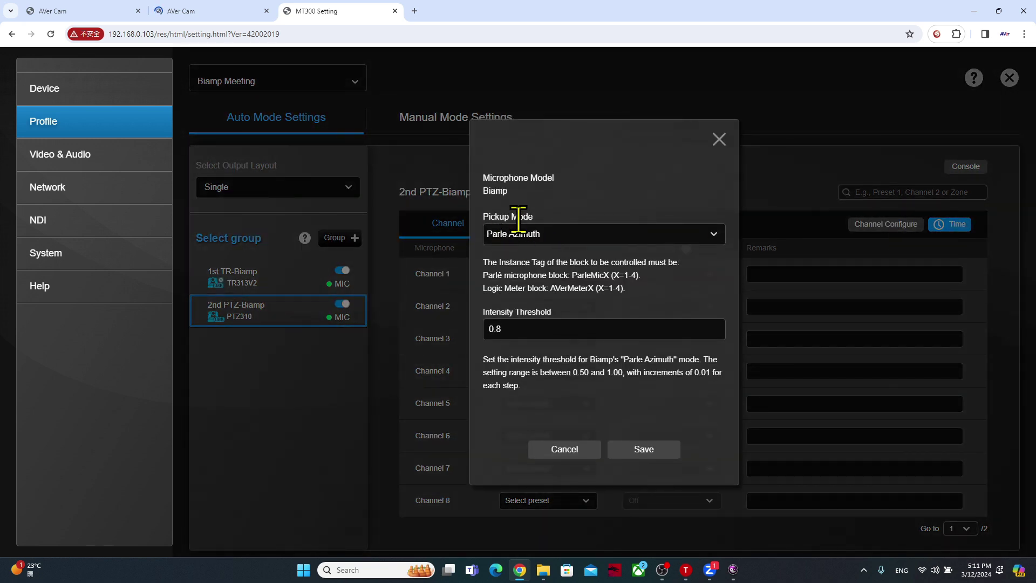
click(571, 236)
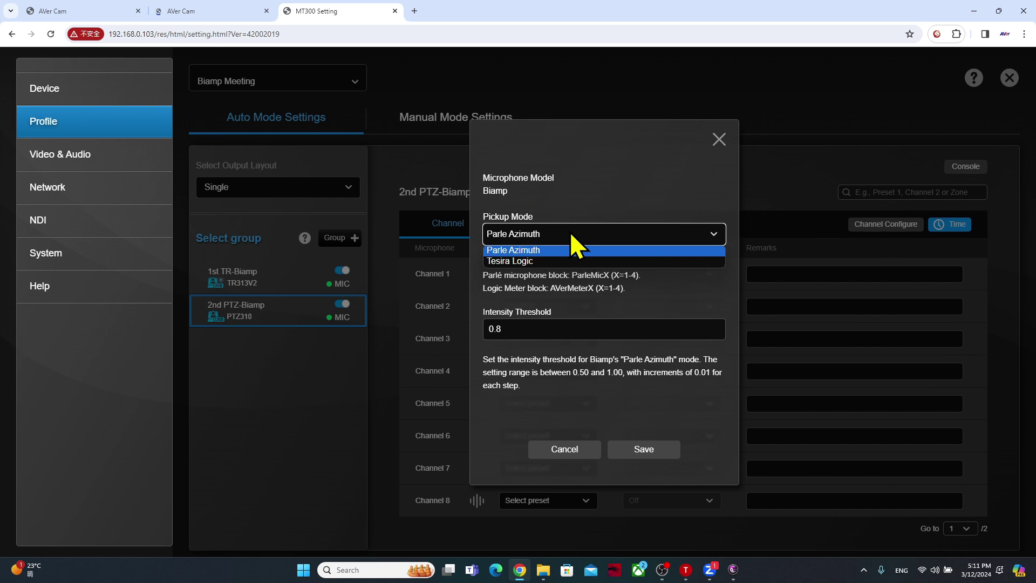
click(638, 205)
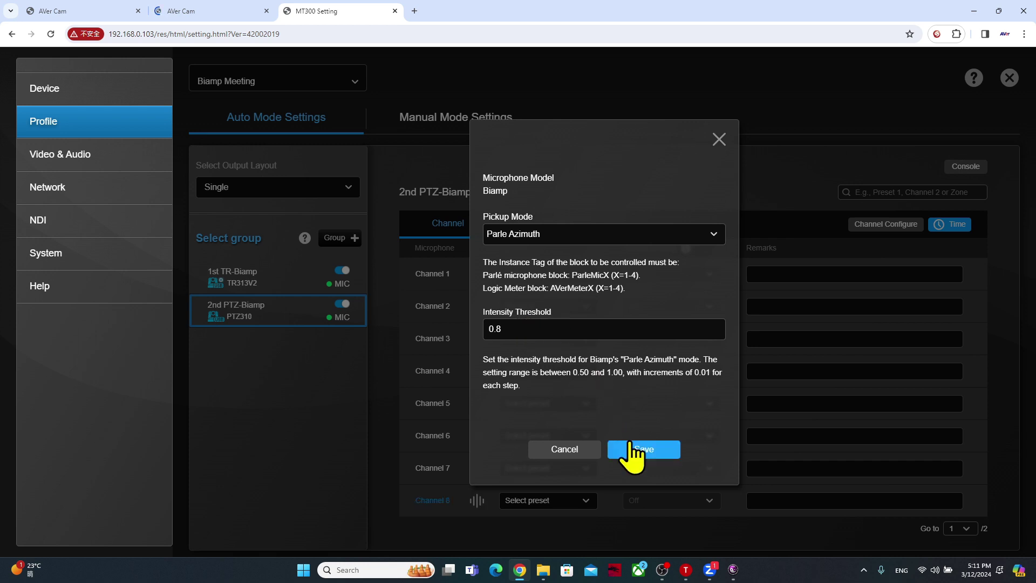
click(721, 141)
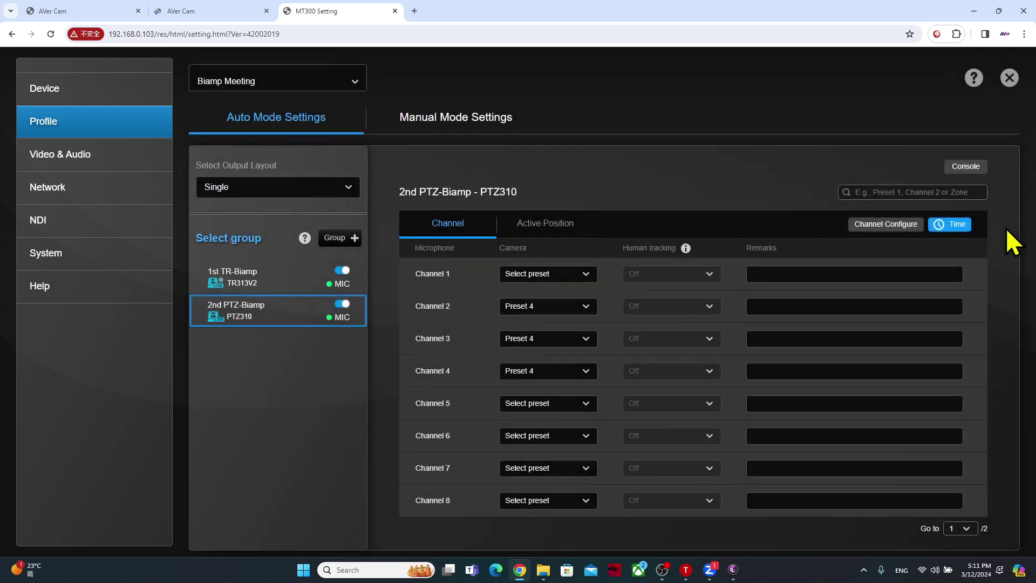
- Check the 0.5-second preset trigger time, then show the 1st TR-Biamp group's channels
click(957, 224)
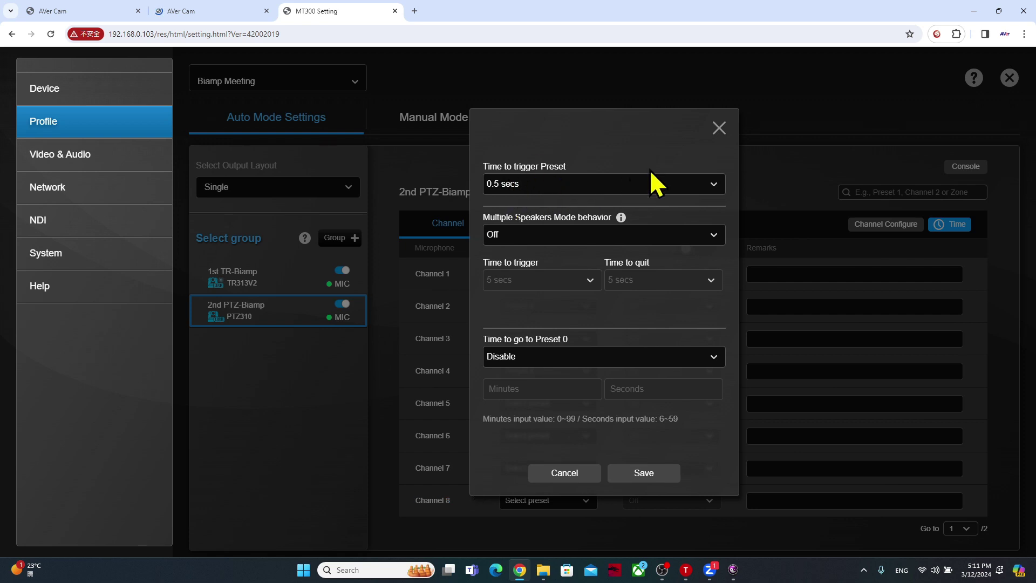
click(719, 129)
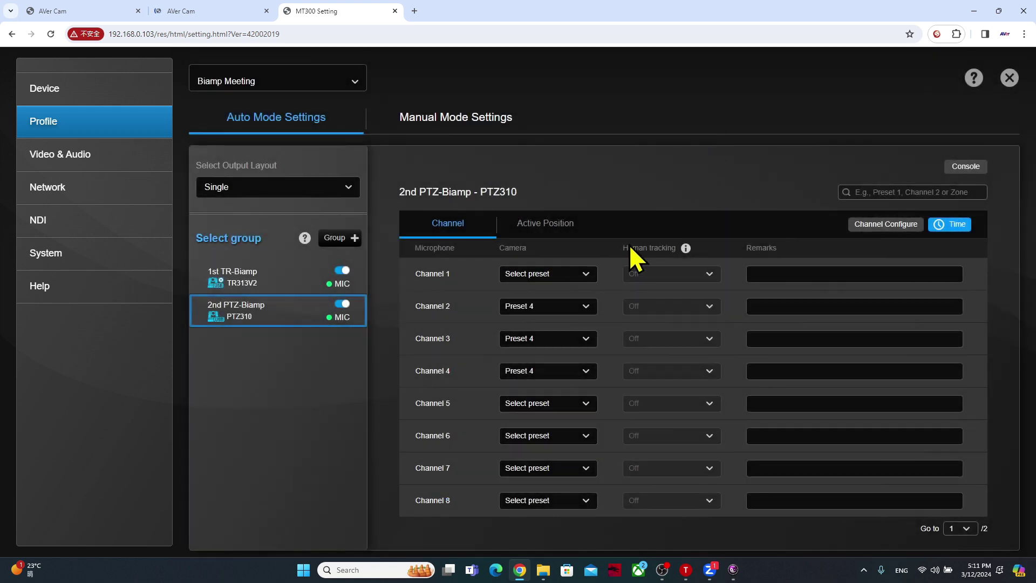
click(265, 278)
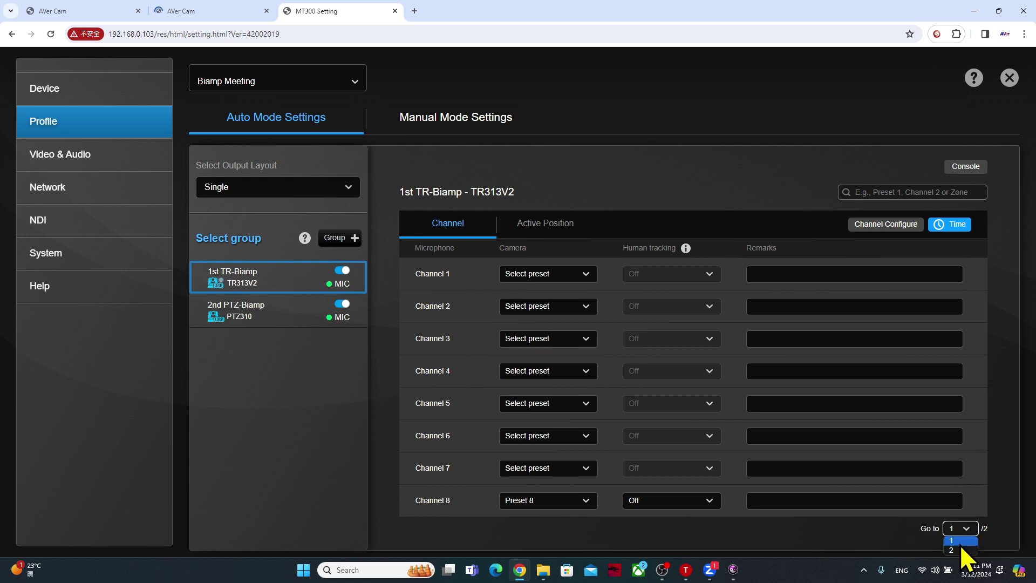
- Show page 2 channels, watch tracking on the camera, then switch to the 2nd PTZ-Biamp group
click(961, 549)
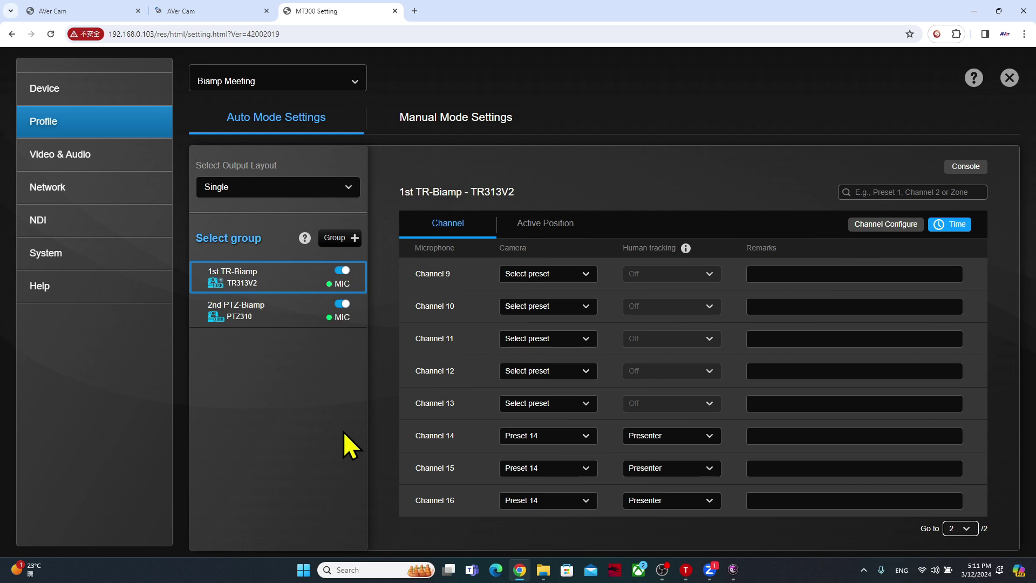
click(238, 11)
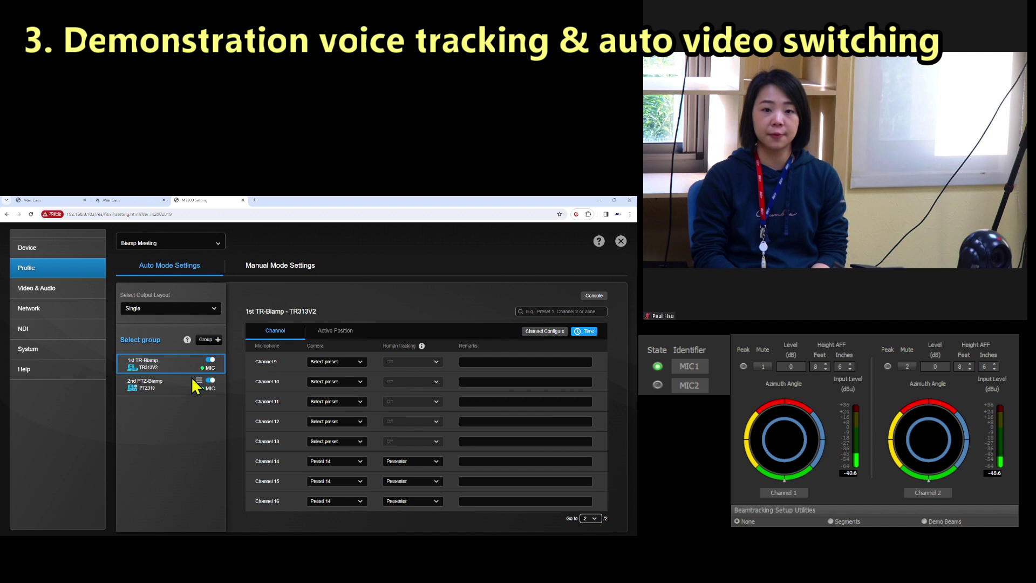
click(183, 387)
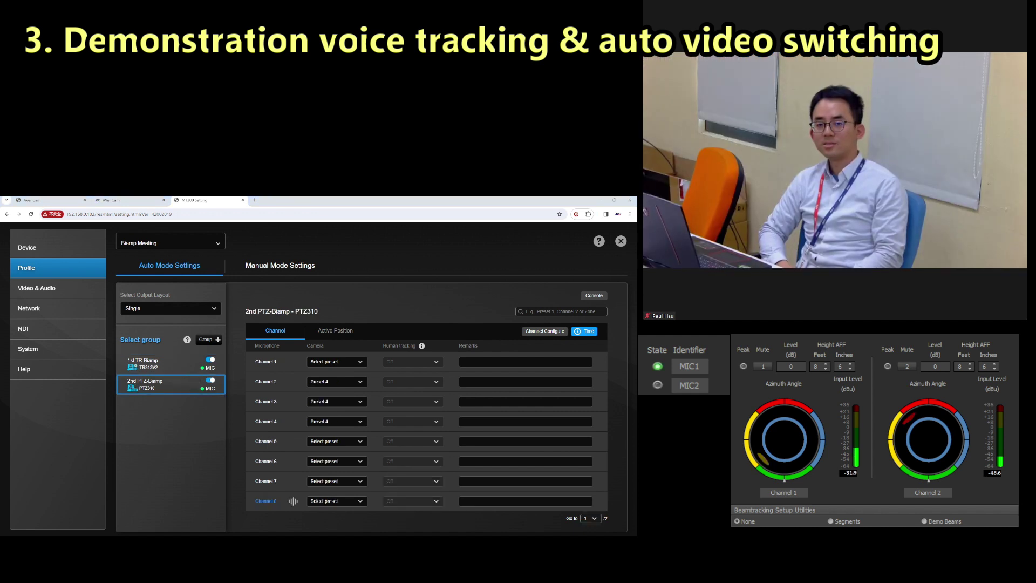